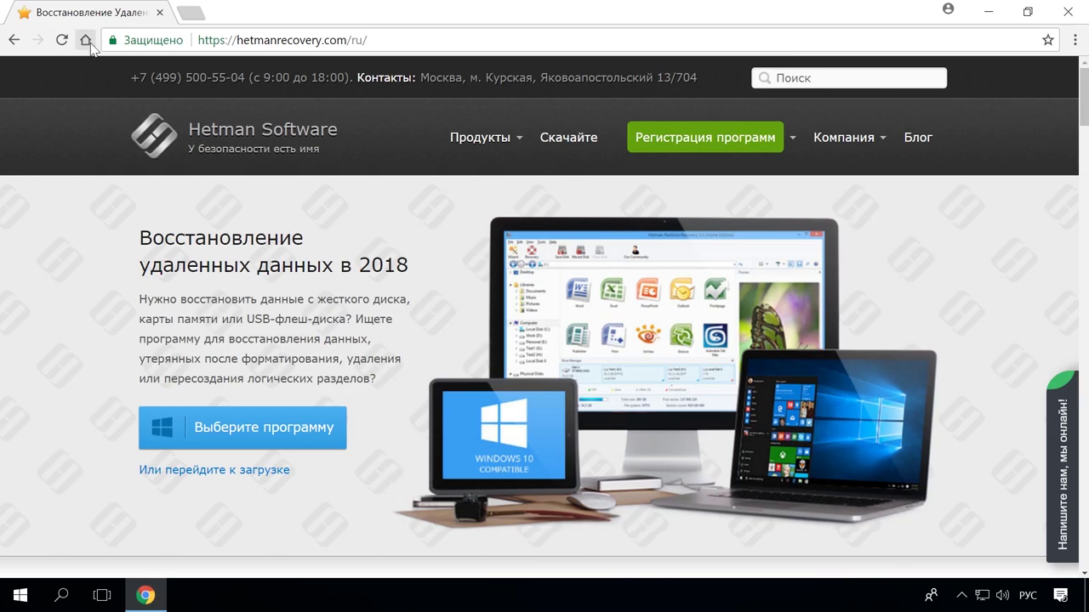
- Open the Partition Recovery 2.8 product page on the Hetman website and start its free download
scroll(94, 128, down, 10)
scroll(94, 134, down, 7)
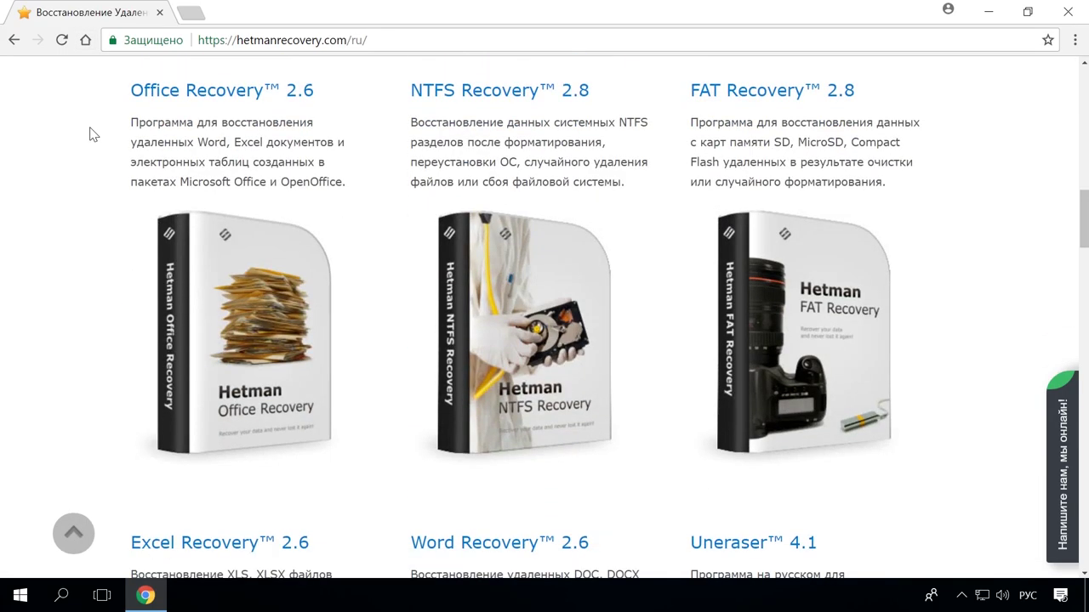
scroll(93, 135, up, 10)
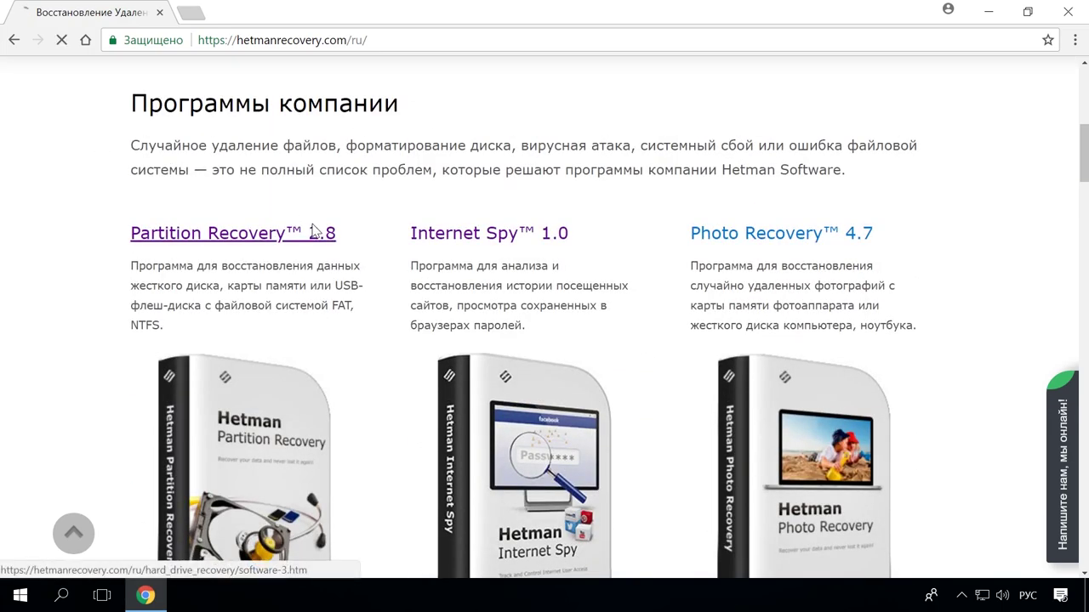
click(312, 233)
scroll(372, 241, down, 3)
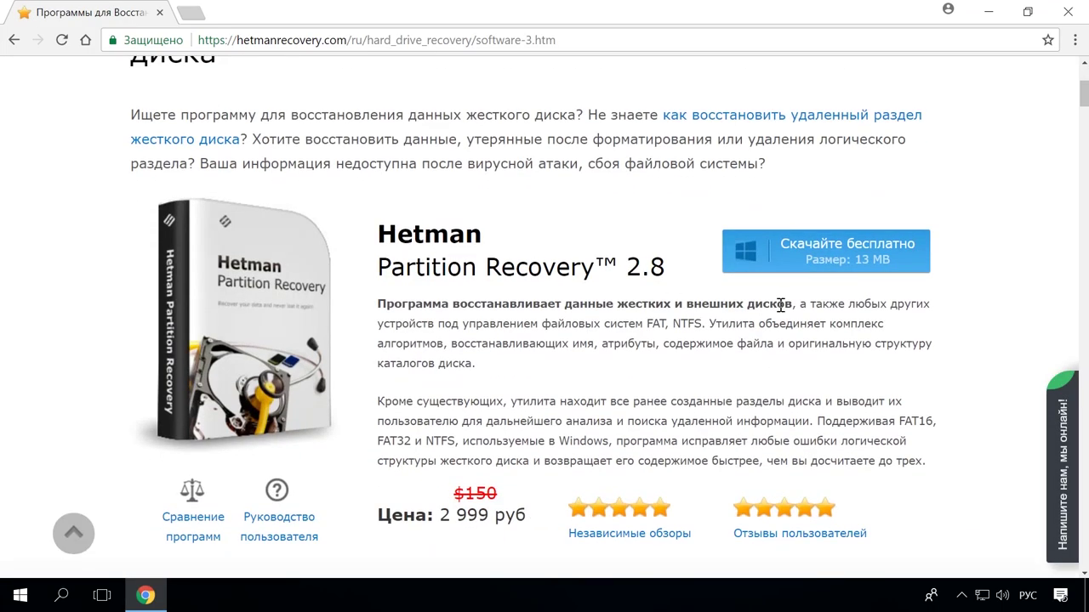
click(874, 251)
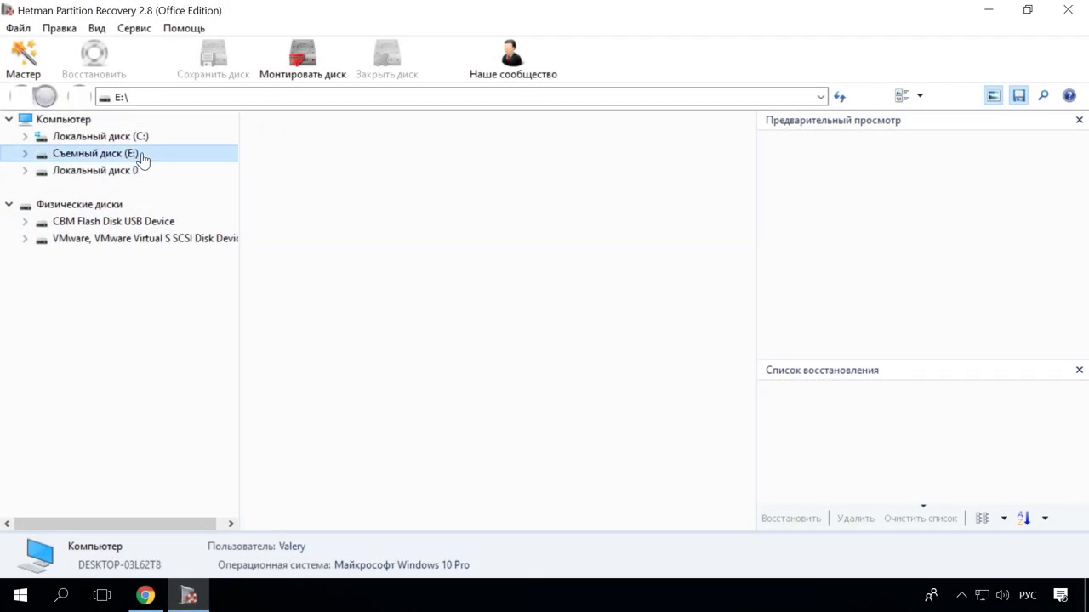
- Analyze removable disk E: with the file recovery wizard in Hetman Partition Recovery and finish the wizard
double_click(142, 158)
click(651, 457)
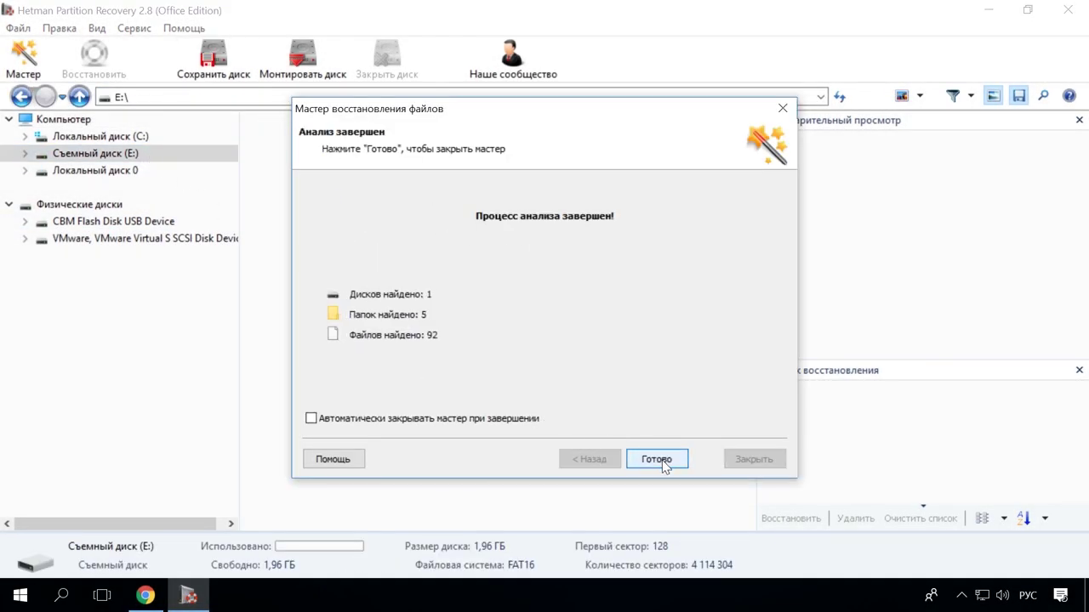
click(661, 459)
- Preview the deleted flower picture, model-2436214_1920.jpg and Документ Microsoft Word.docx on disk E:
click(352, 439)
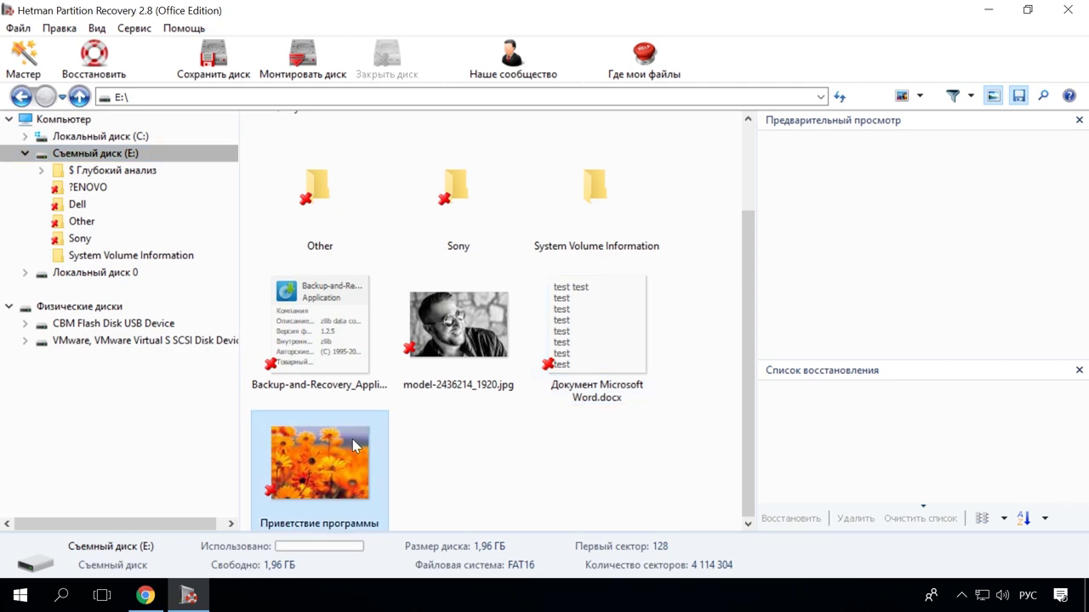
click(455, 357)
click(605, 348)
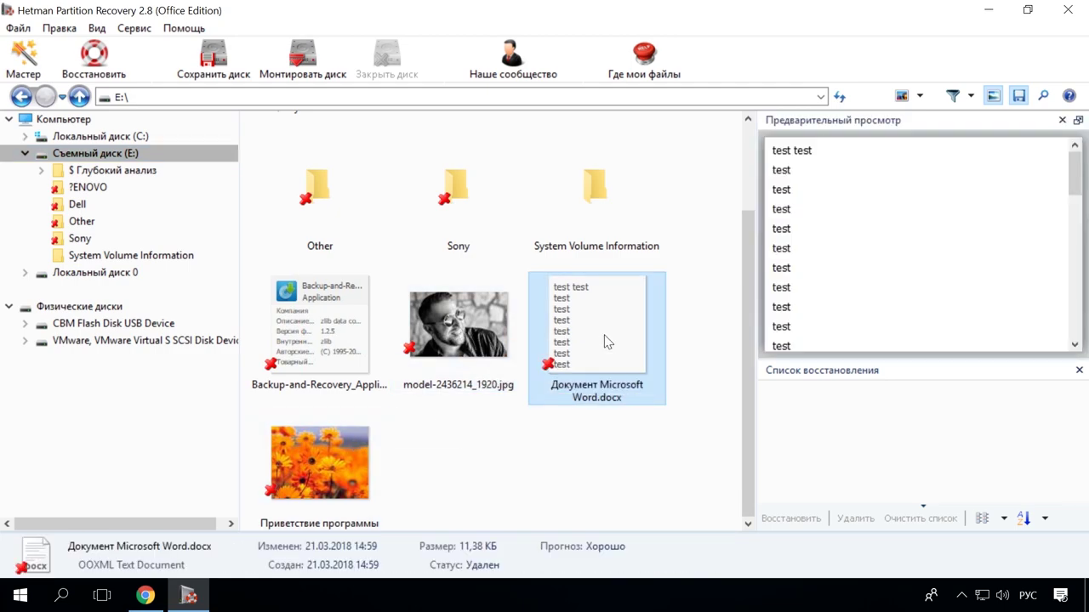
- Start recovering the deleted image CB_Green_AssistVAIOButton.jpg from the Sony folder on disk E:
click(108, 239)
click(442, 194)
right_click(442, 194)
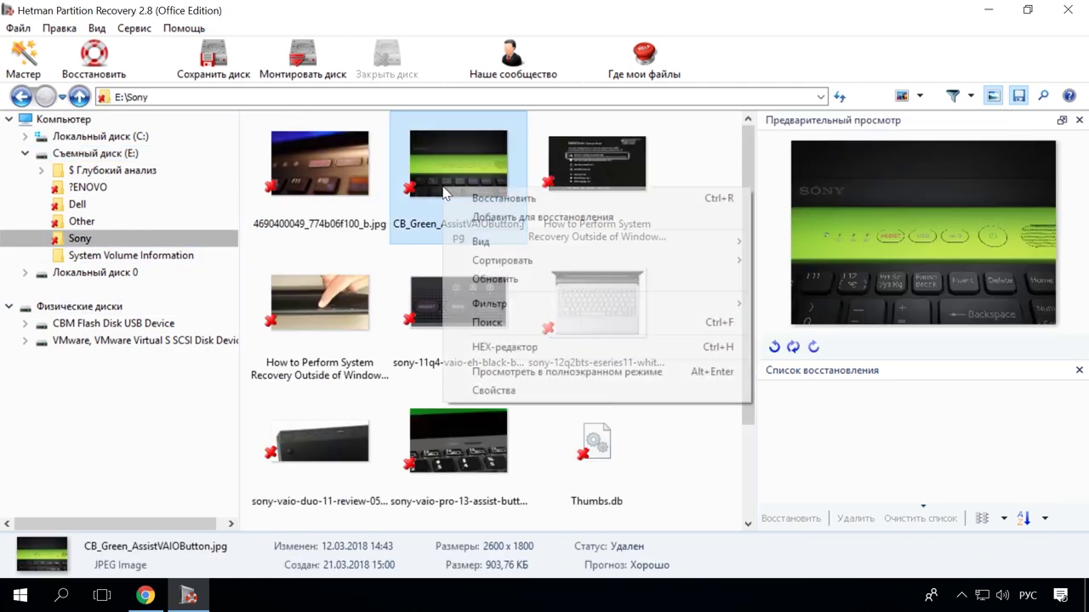
click(489, 200)
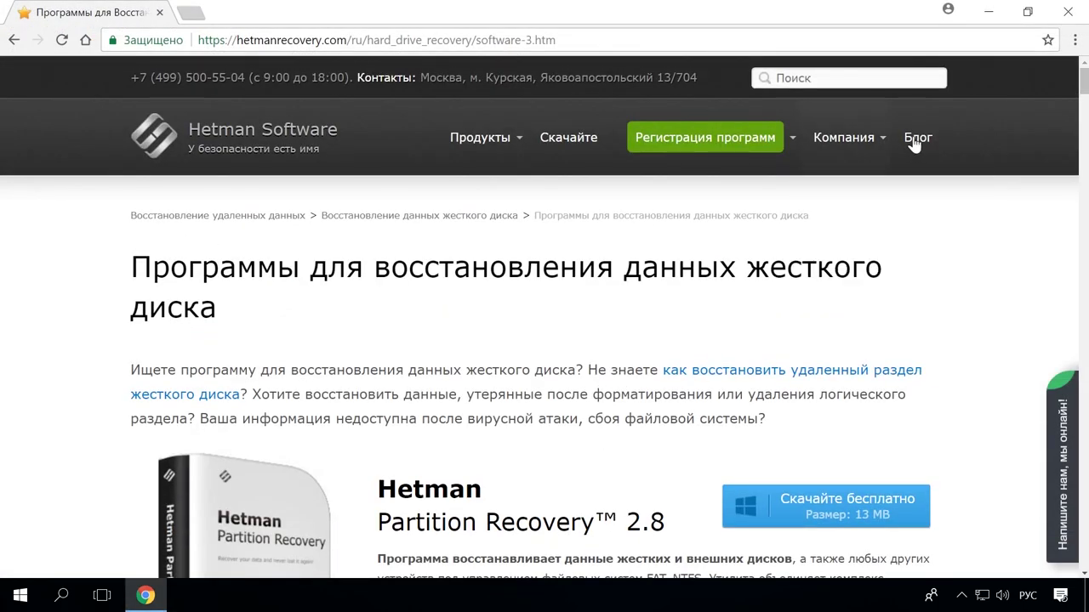
- On the Hetman website in the browser, open the blog article on converting a Mac-formatted disk to Windows and skim it
click(914, 138)
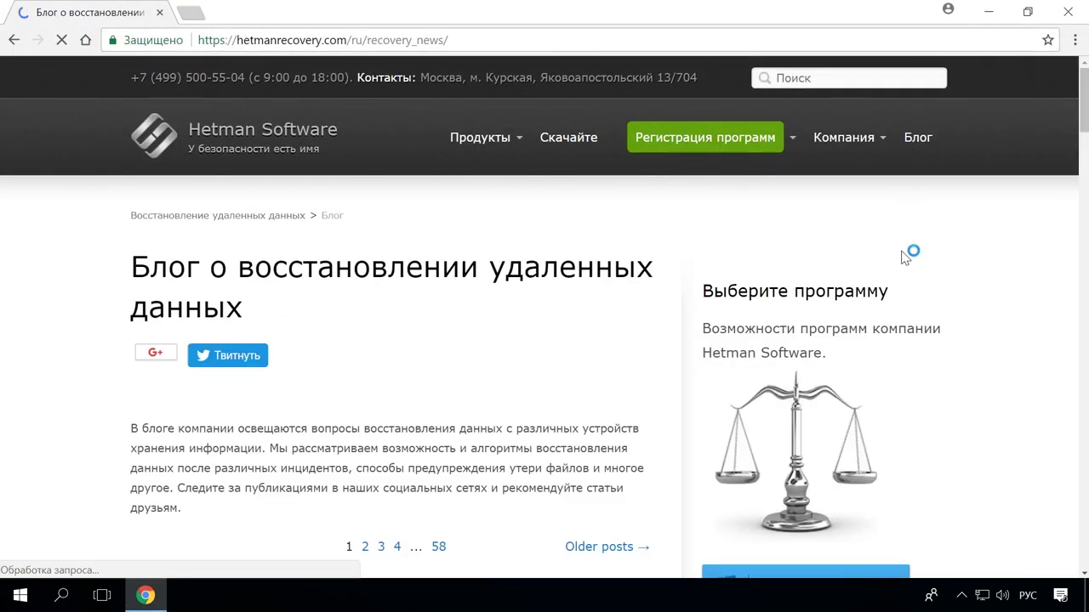
scroll(903, 262, down, 9)
scroll(904, 265, down, 16)
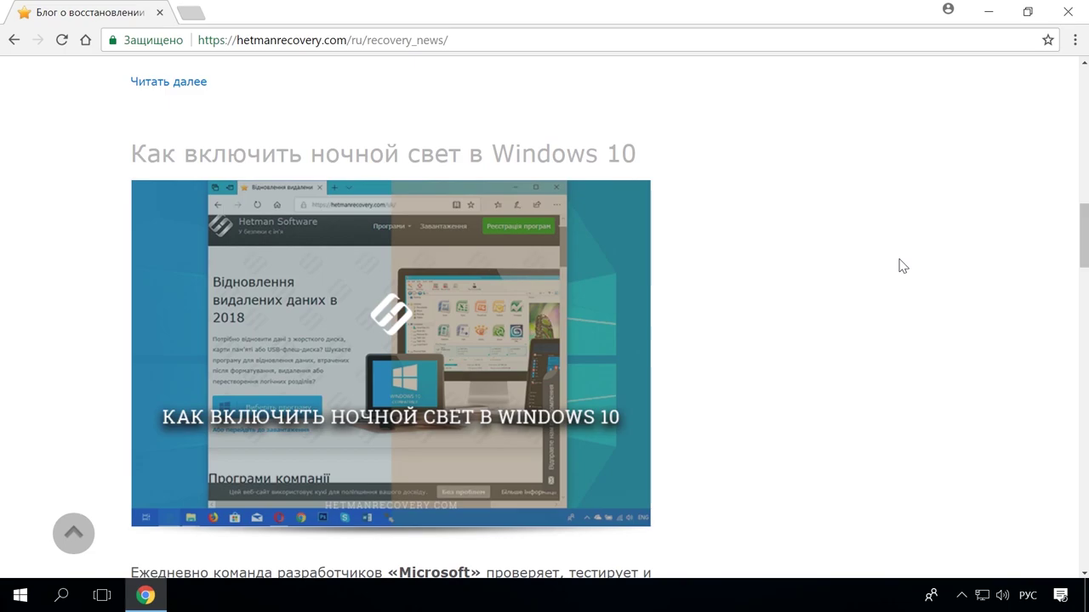
scroll(901, 264, down, 8)
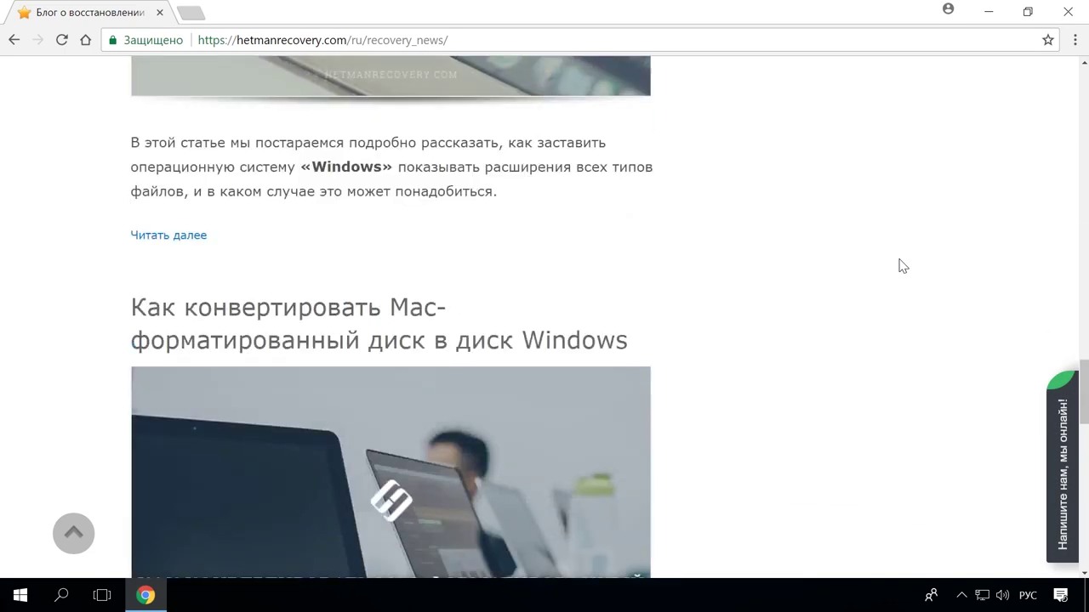
click(586, 174)
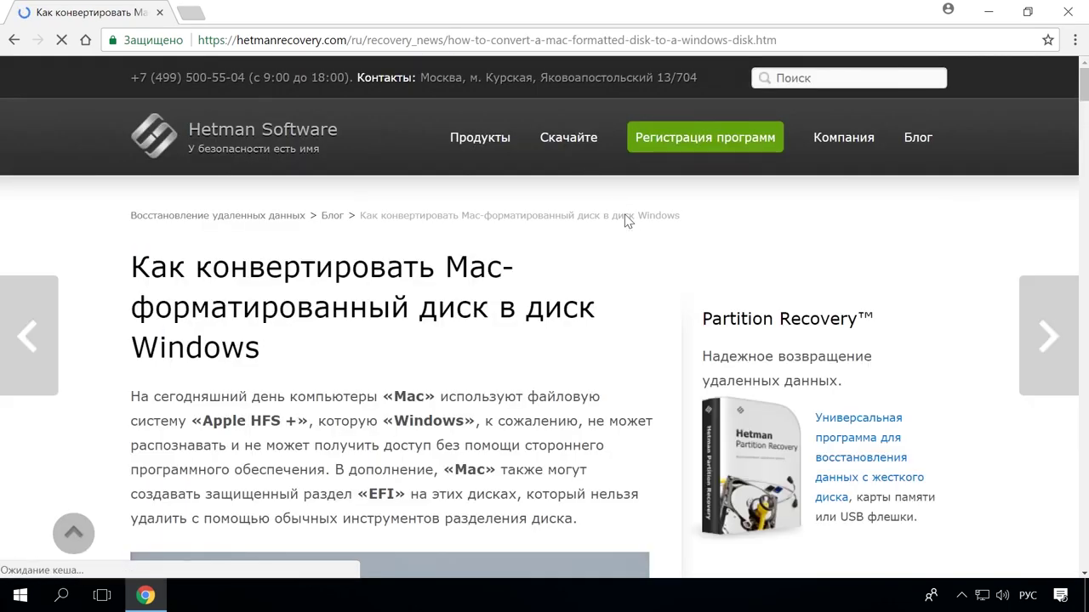
scroll(626, 228, down, 15)
scroll(633, 234, down, 10)
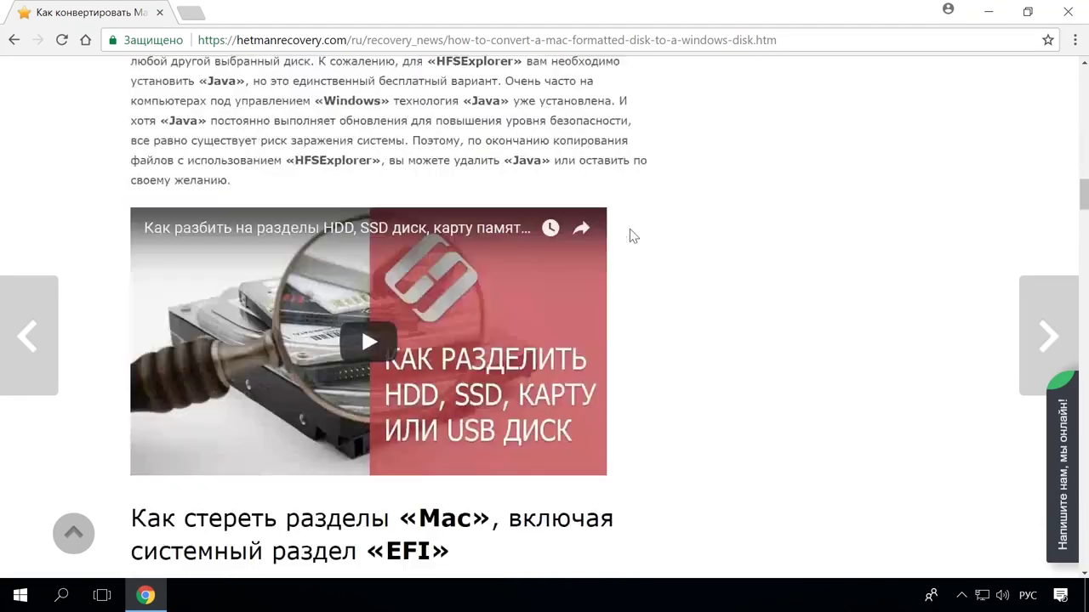
- Open the website's online support chat and begin a message with "Здрав"
click(1058, 460)
text(Здрав)
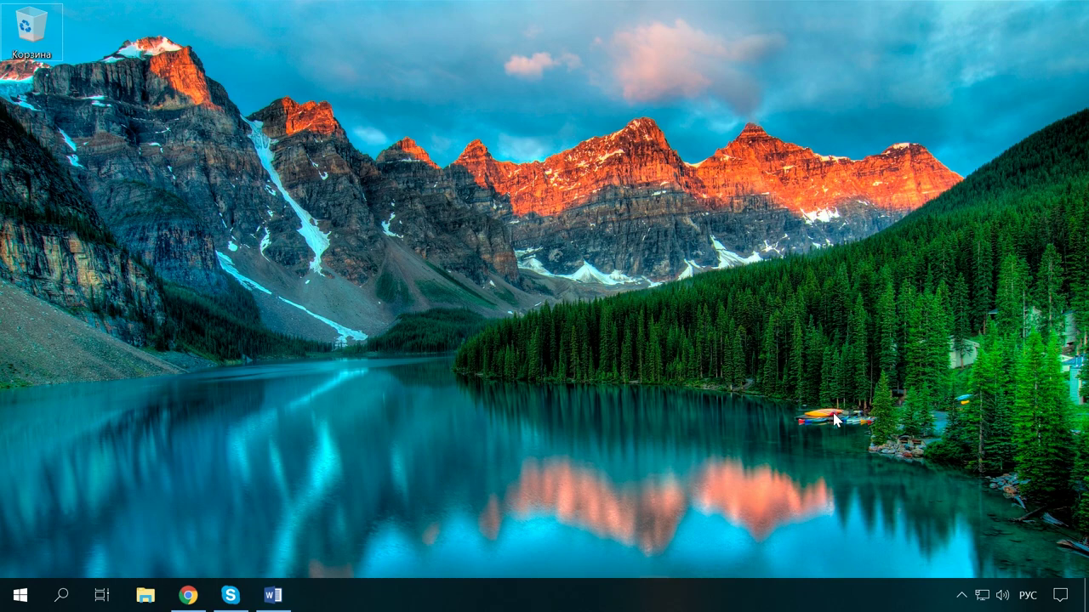
- Open the Windows sound settings and run the input troubleshooter on the default High Definition Audio microphone, then close it
right_click(1005, 606)
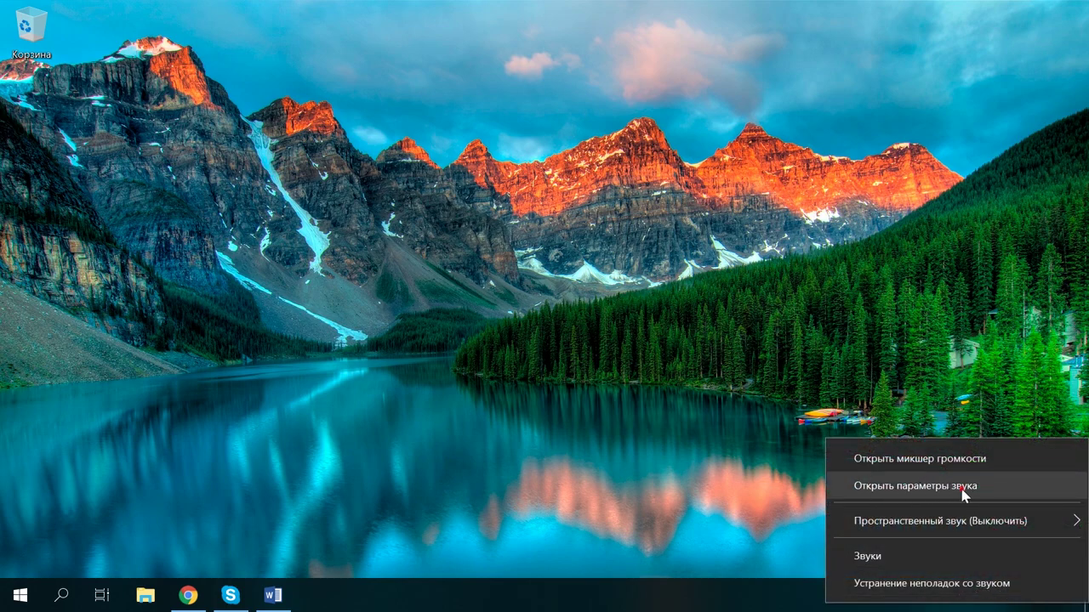
click(907, 489)
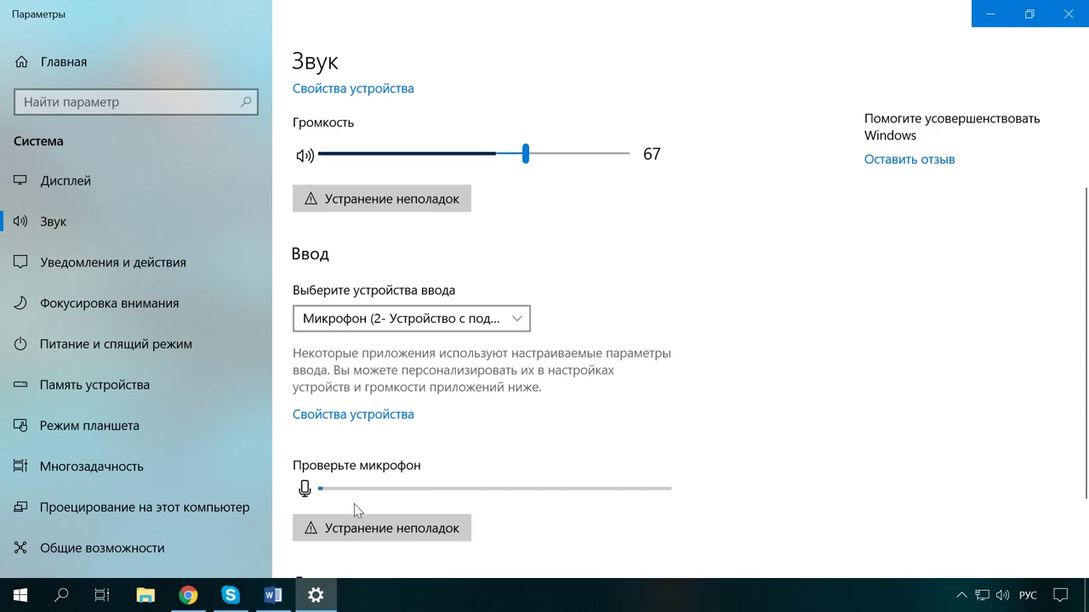
click(343, 534)
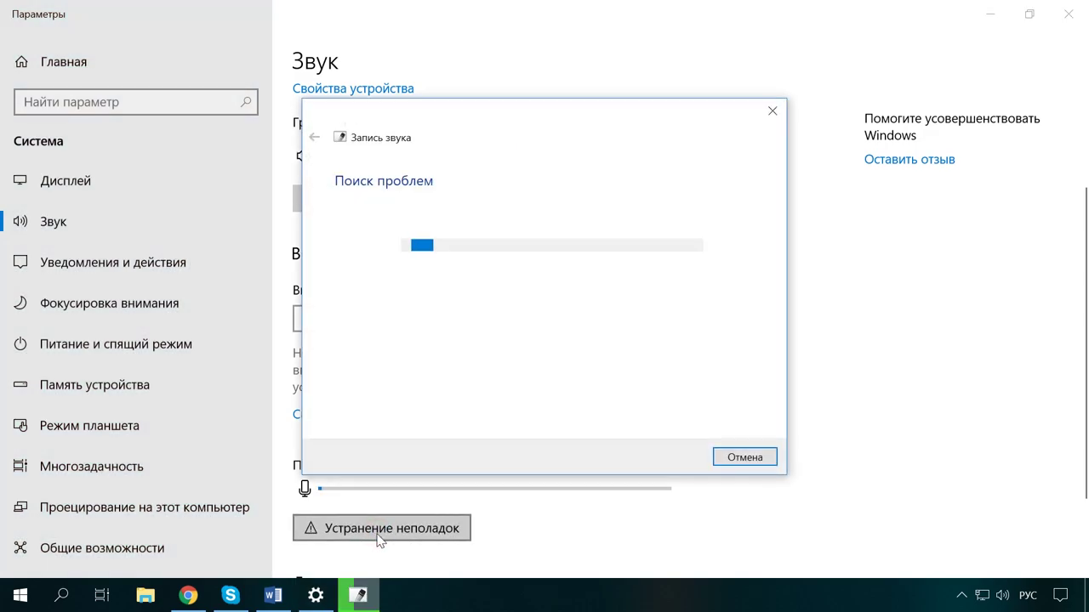
click(339, 321)
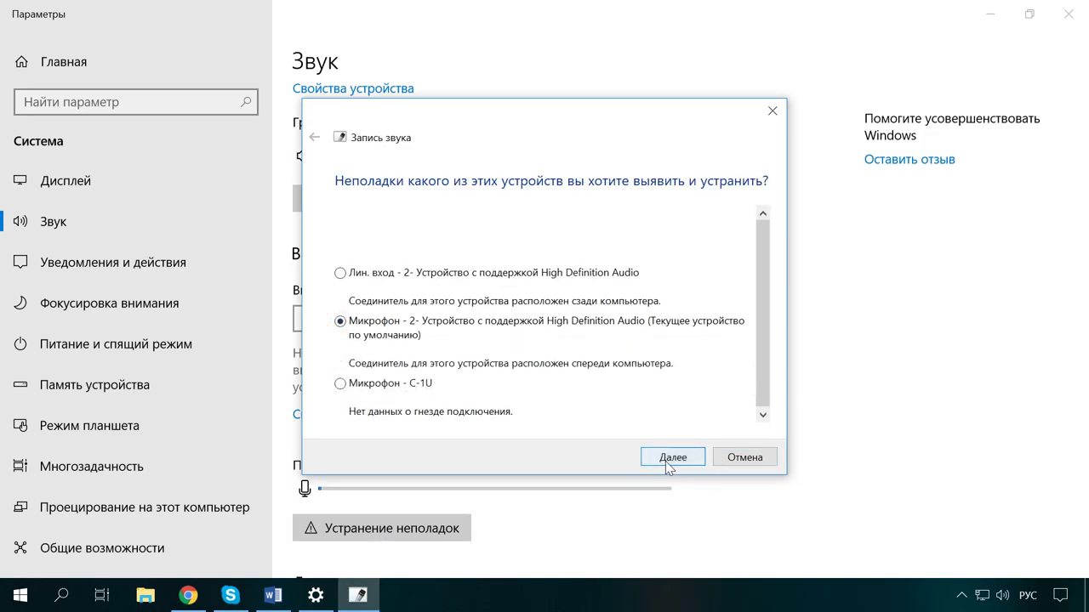
click(672, 459)
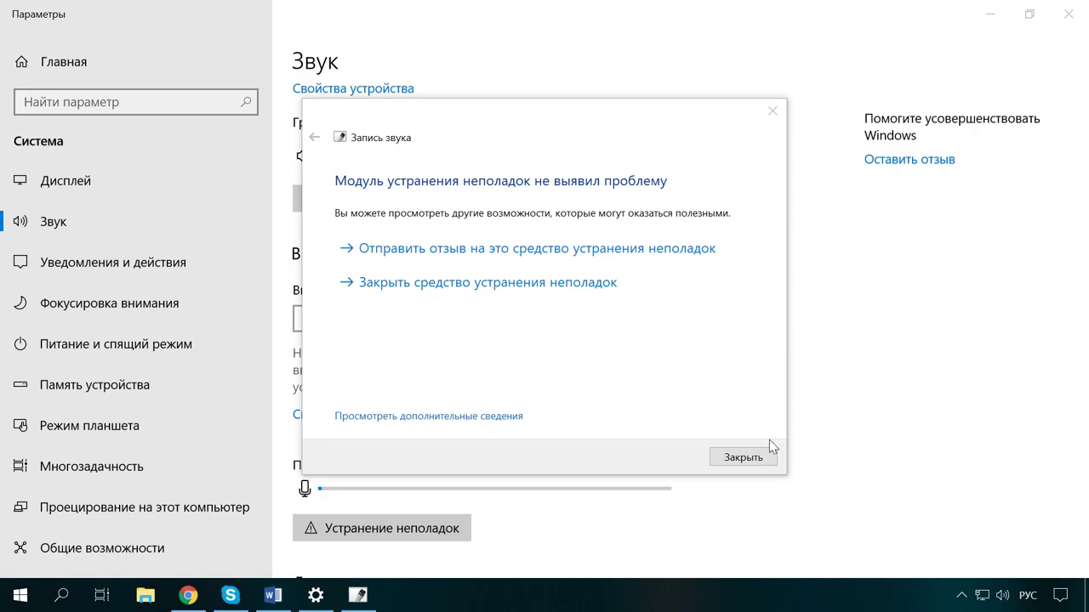
click(740, 459)
- Open the app volume and device preferences and check the available input devices
scroll(521, 441, down, 2)
scroll(521, 440, down, 2)
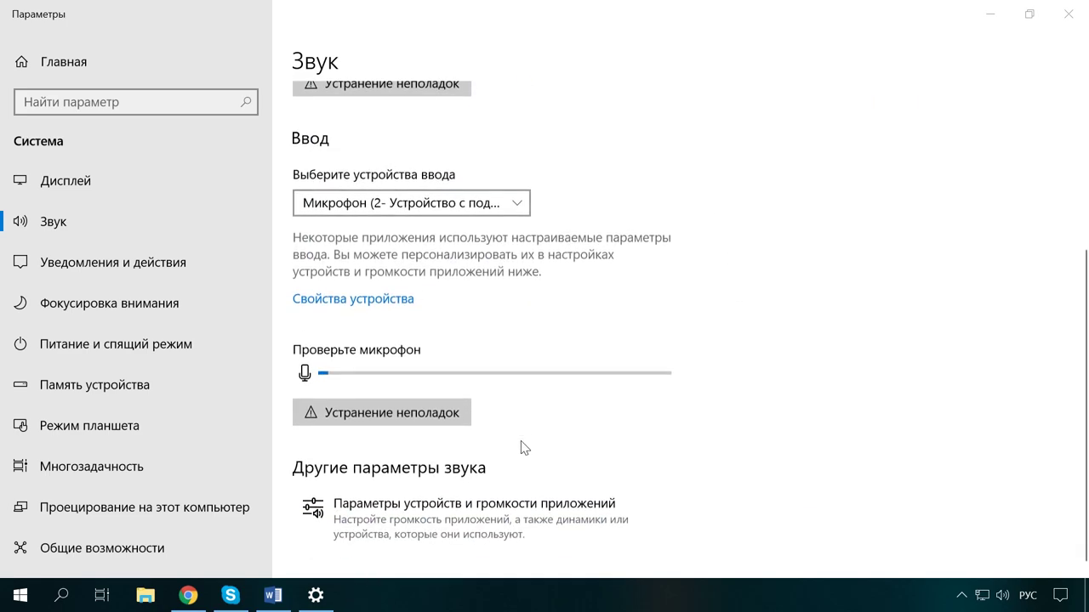
click(483, 510)
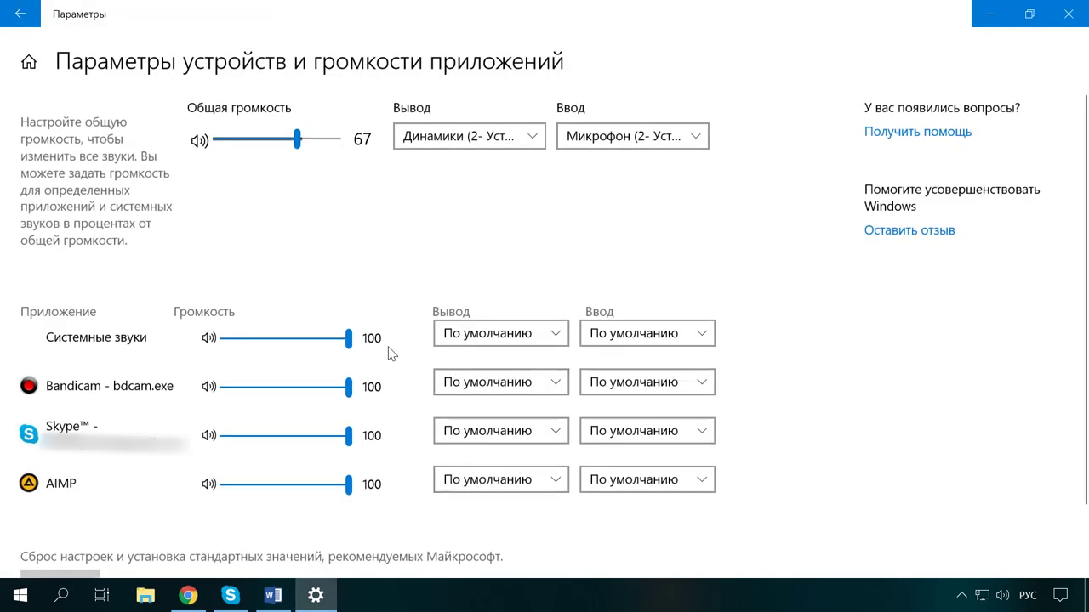
click(696, 139)
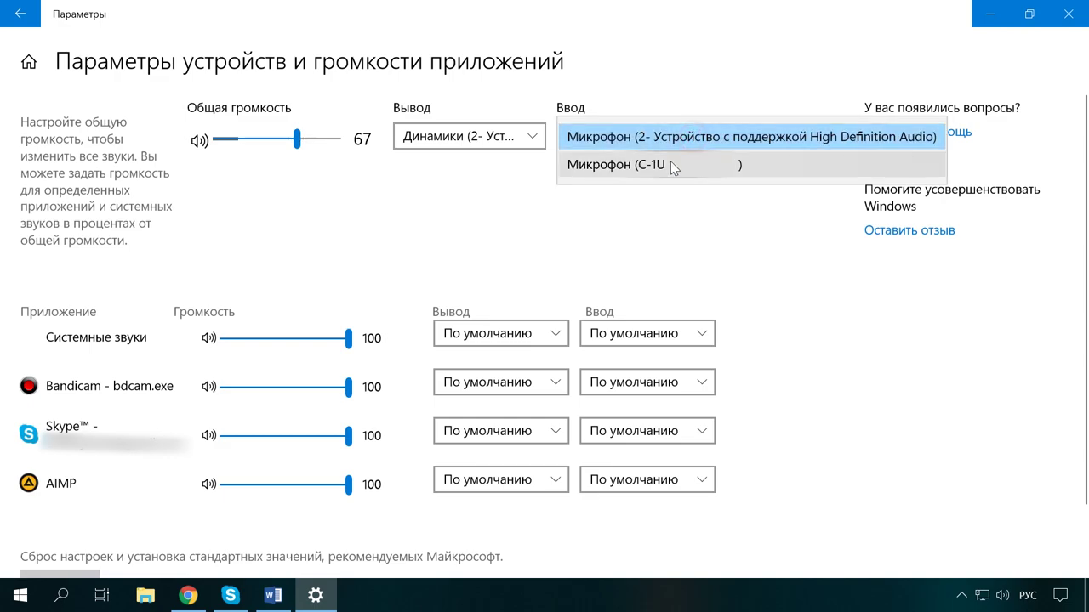
click(621, 228)
- Reset the app volume and device preferences to Microsoft's recommended defaults and close the settings window
scroll(328, 400, down, 1)
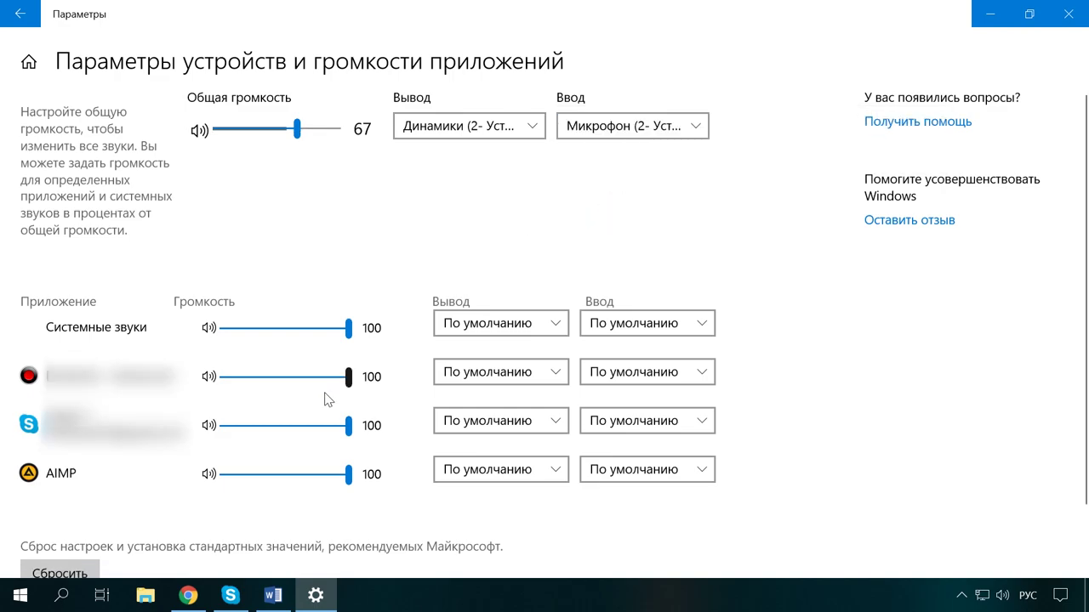
scroll(328, 400, down, 2)
click(72, 516)
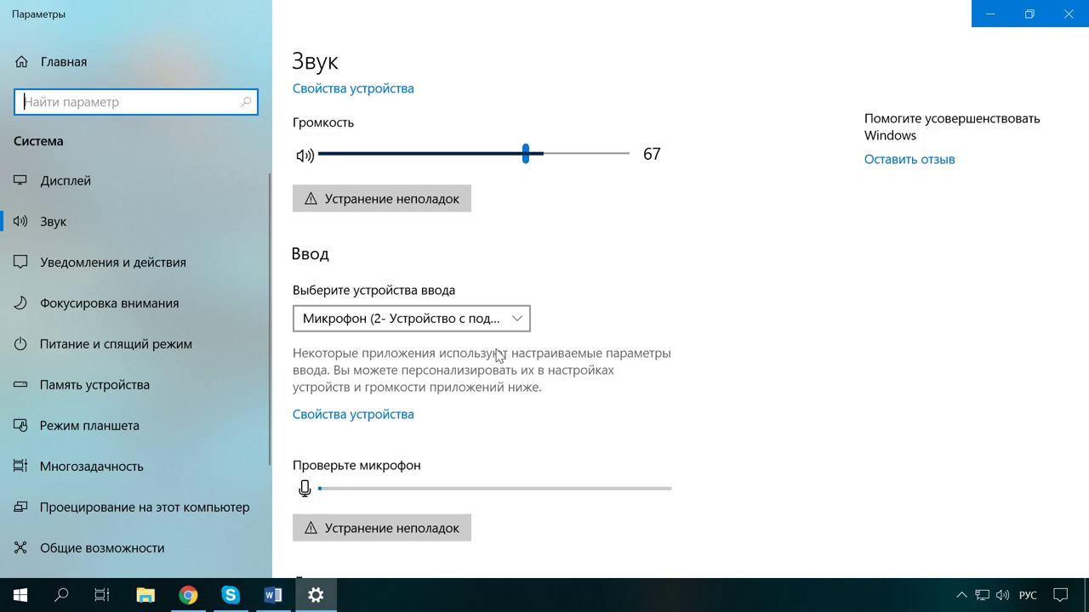
click(1068, 13)
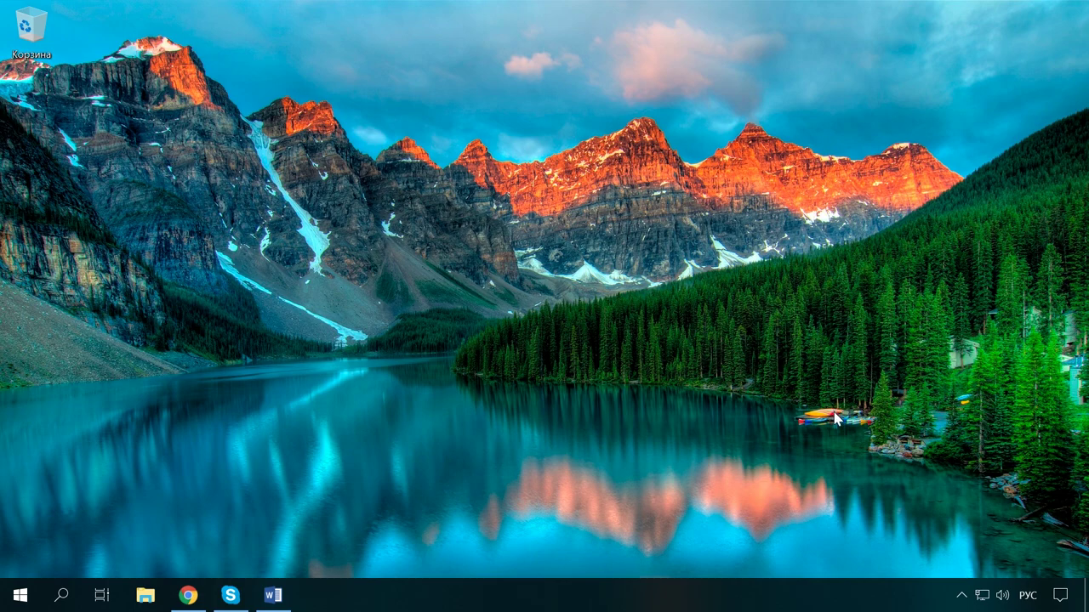
- Open the microphone permissions page in the Windows privacy settings
click(20, 595)
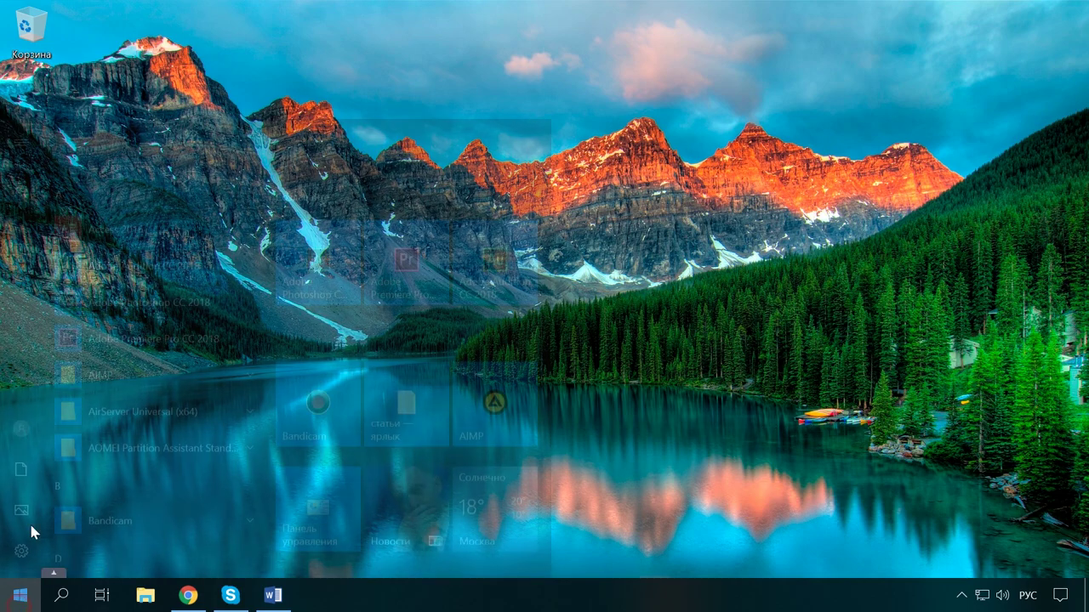
click(24, 528)
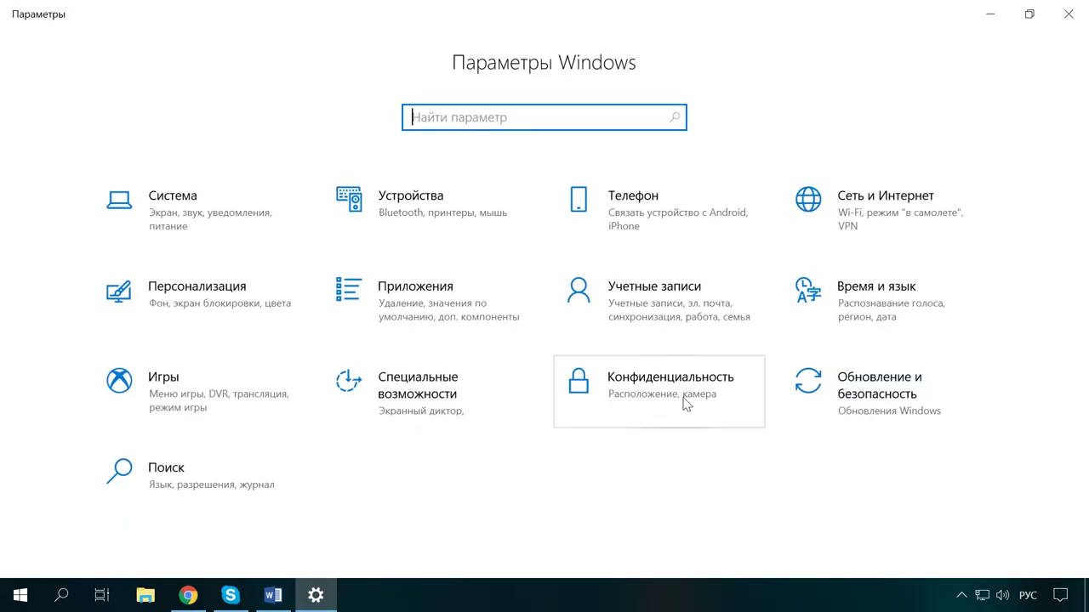
click(687, 396)
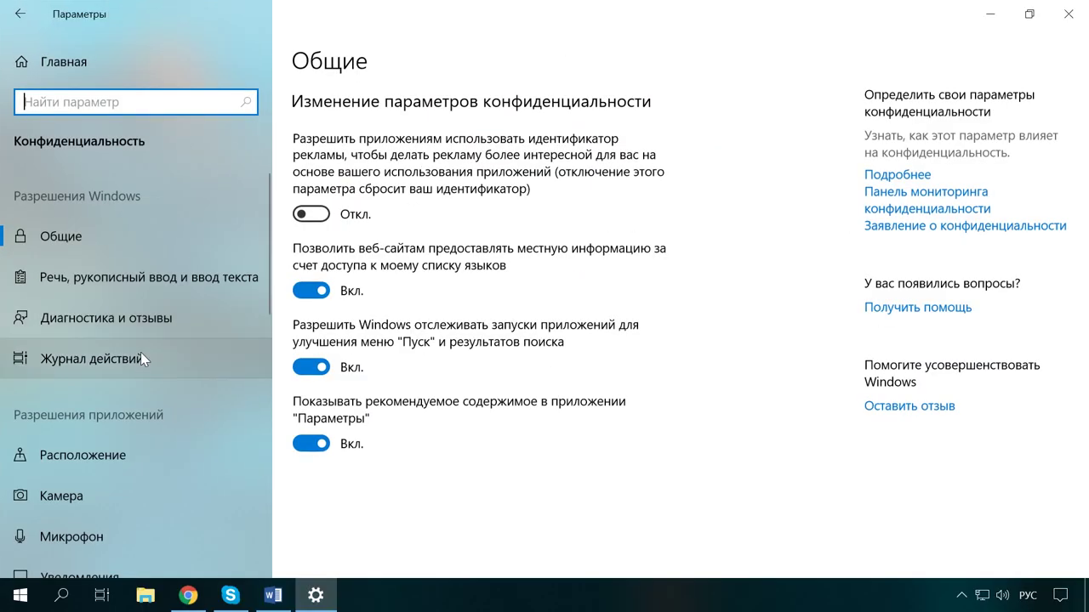
scroll(131, 389, down, 2)
click(94, 456)
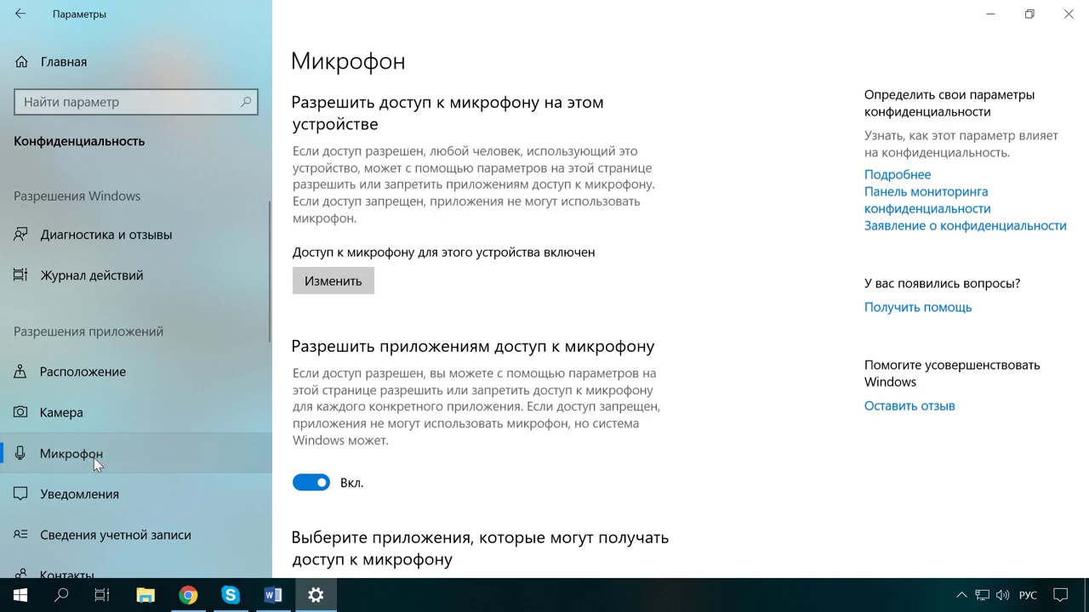
- Check the device's microphone access switch and the per-app microphone permissions, including the one for Skype
click(346, 287)
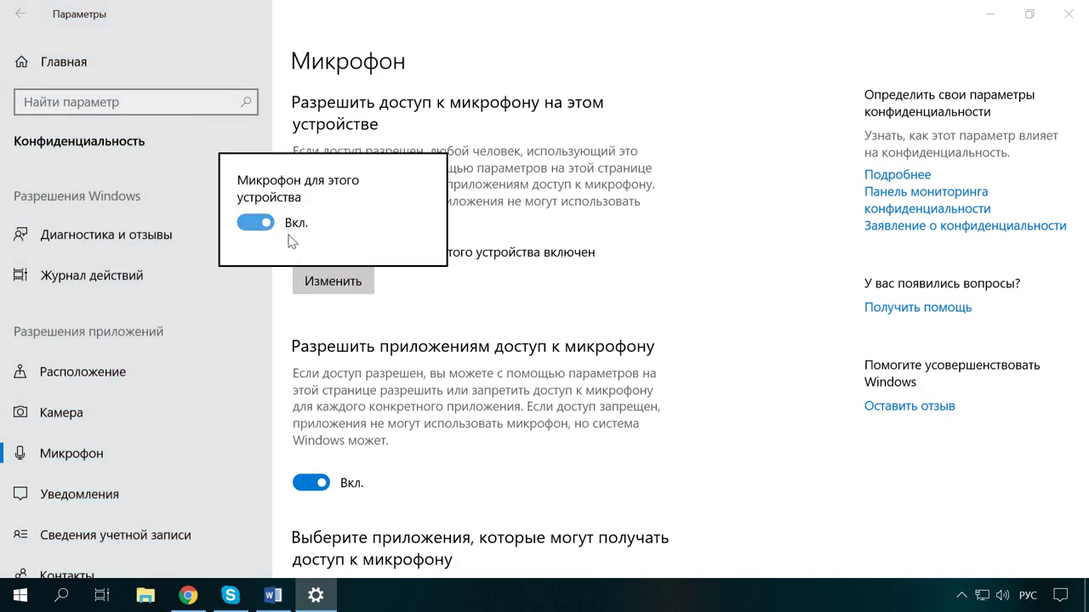
click(468, 319)
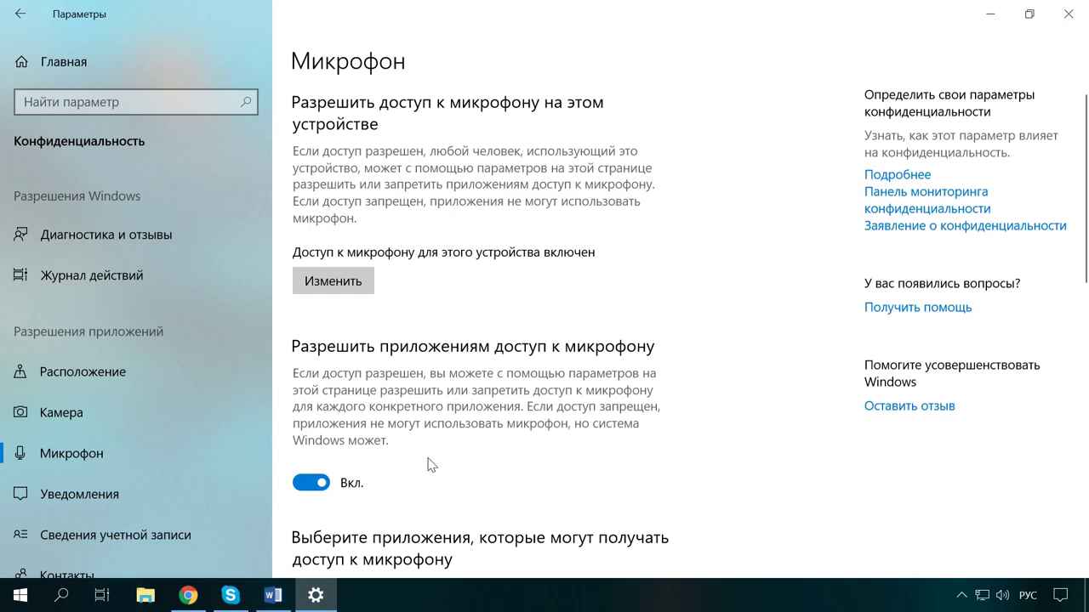
scroll(428, 468, down, 5)
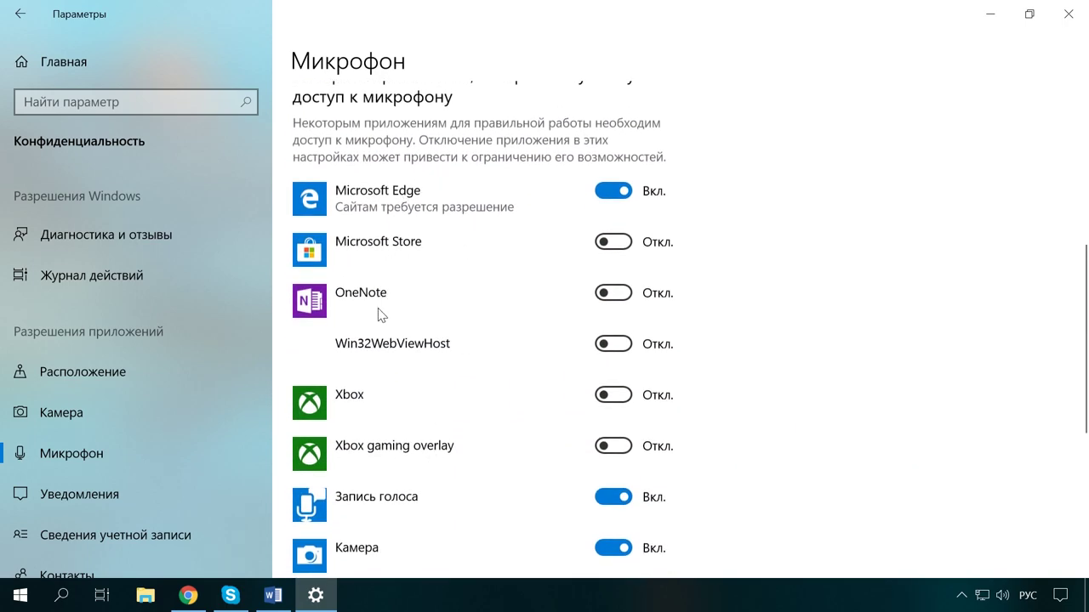
scroll(379, 480, down, 4)
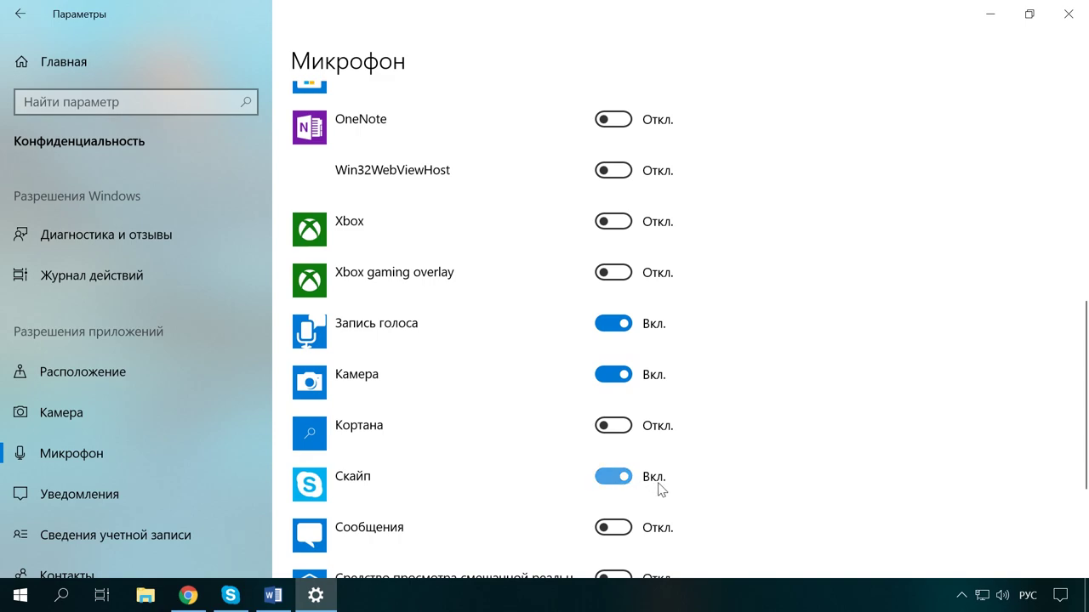
scroll(656, 491, down, 5)
scroll(508, 493, up, 4)
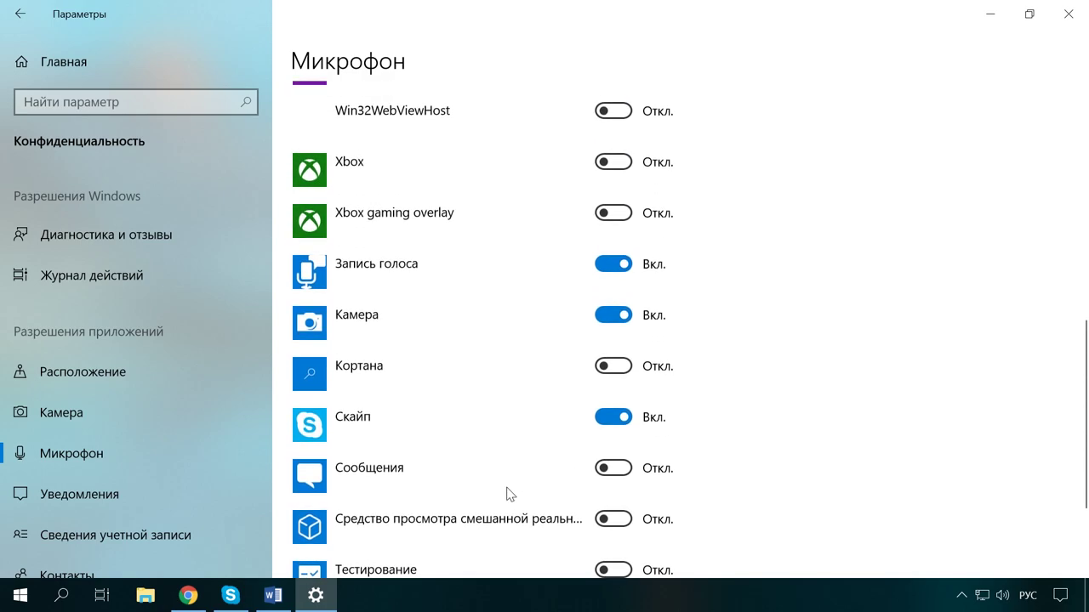
- Allow Win32WebViewHost to access the microphone in the per-app permissions
scroll(508, 493, up, 4)
click(633, 288)
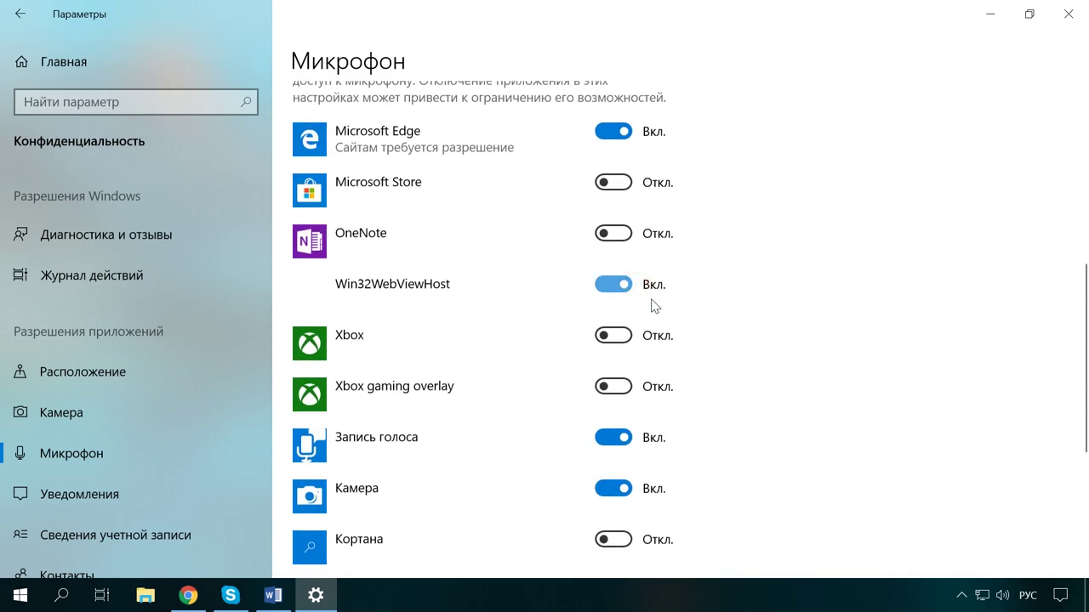
- Check the camera access permissions in the privacy settings and close the settings window
click(74, 414)
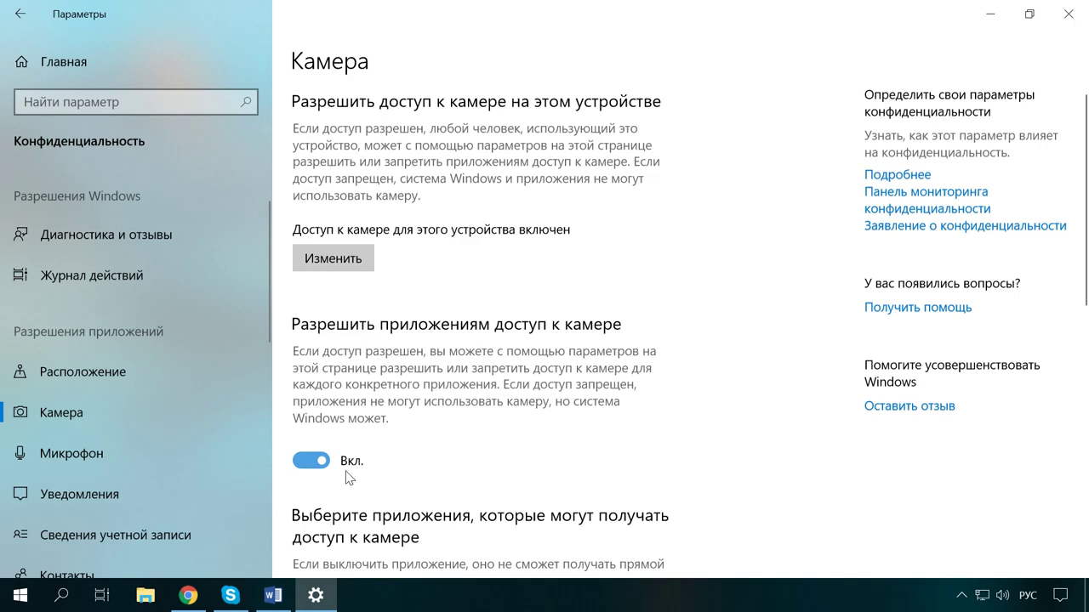
click(1069, 14)
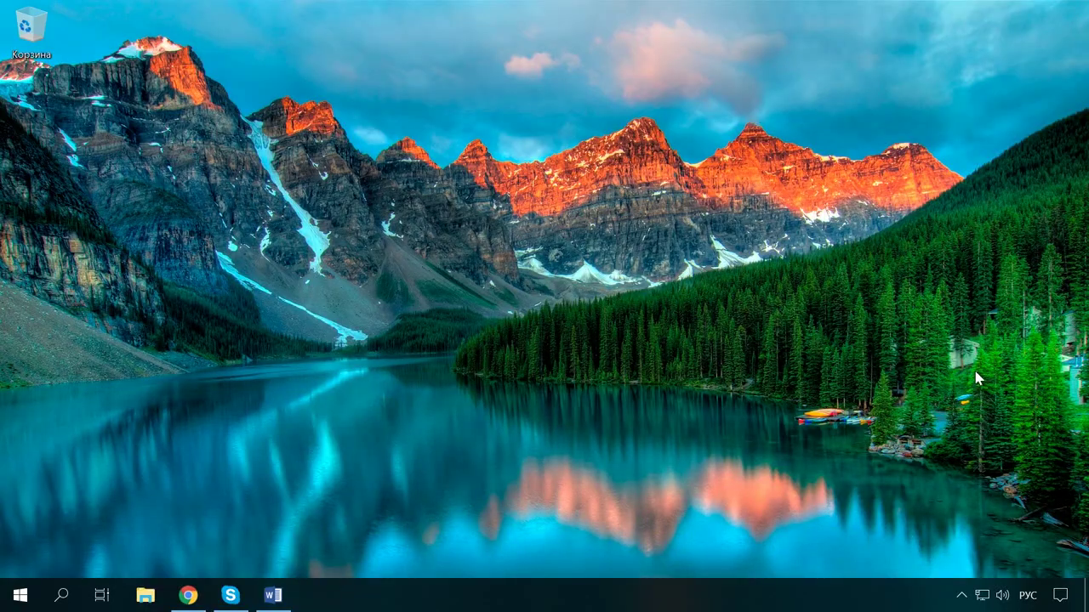
click(833, 415)
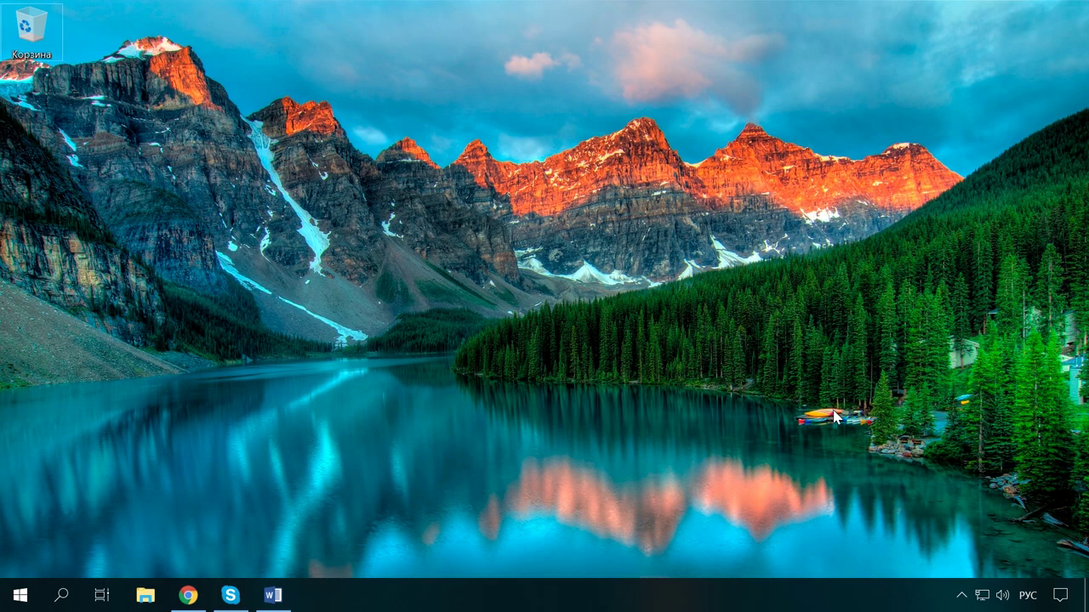
- Open the list of recording devices in the Windows Sound dialog
right_click(1006, 595)
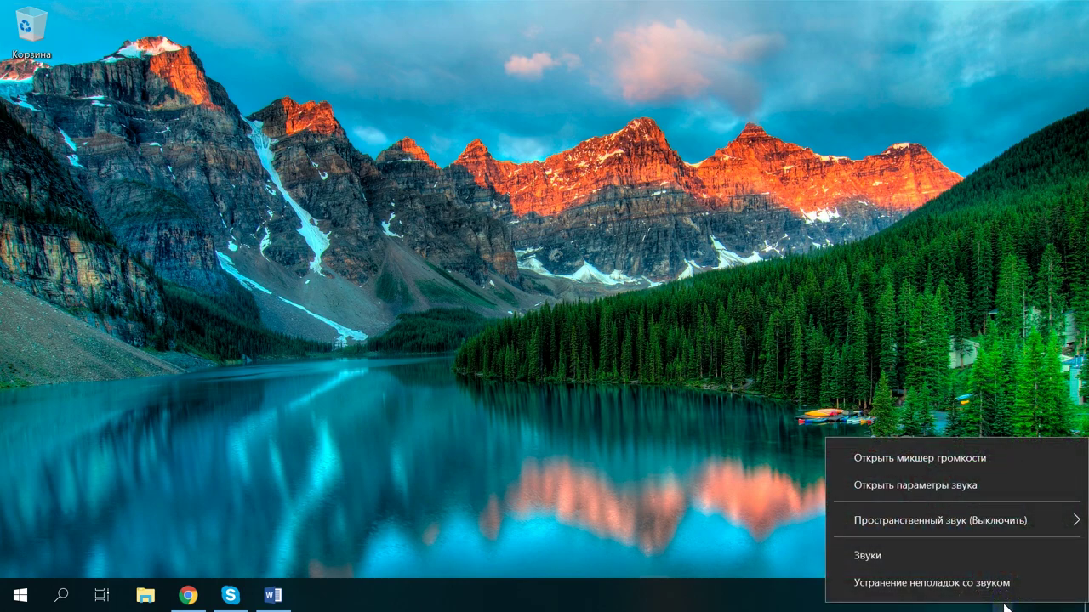
click(881, 560)
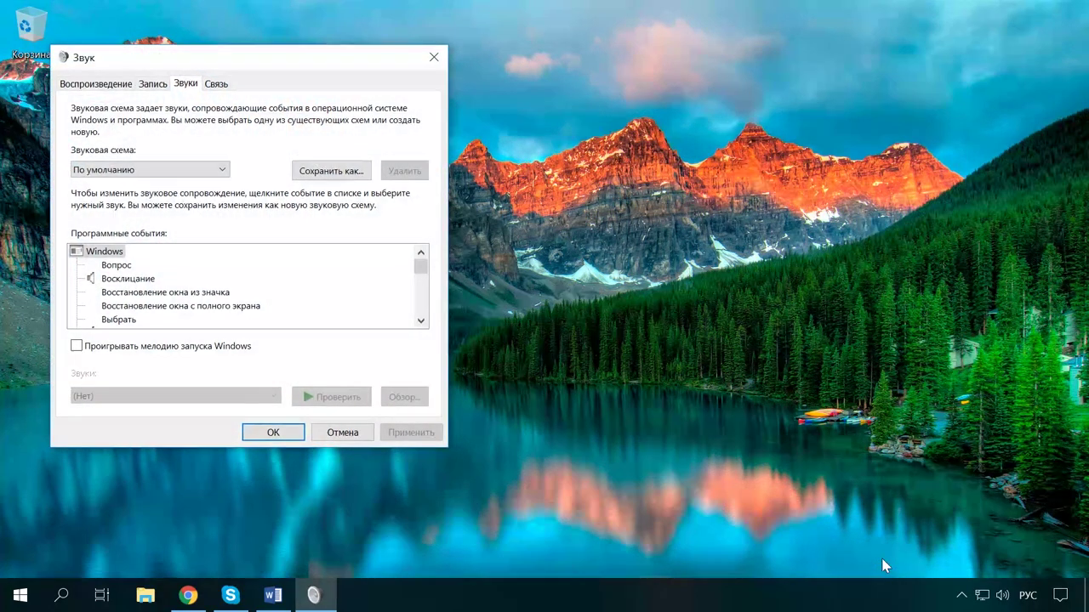
click(159, 88)
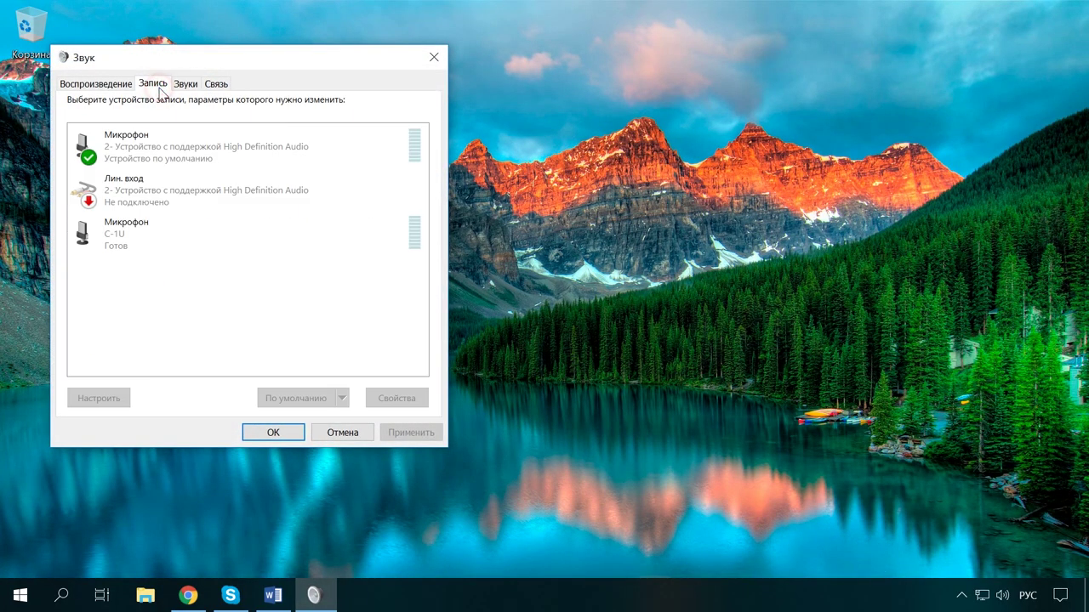
- Make the C-1U microphone the default recording device
right_click(136, 231)
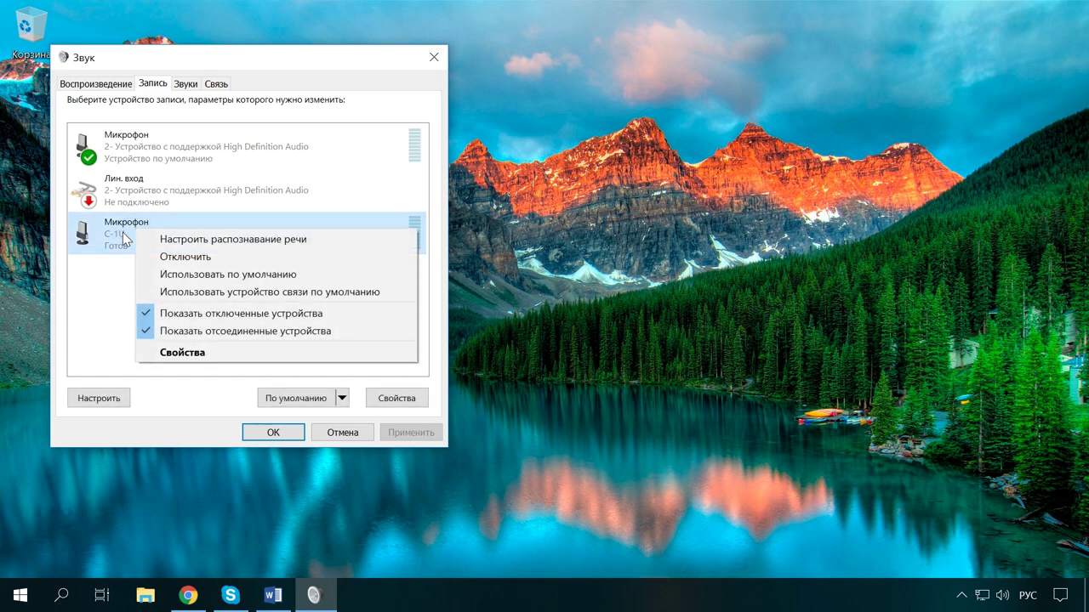
click(257, 277)
right_click(168, 236)
click(292, 279)
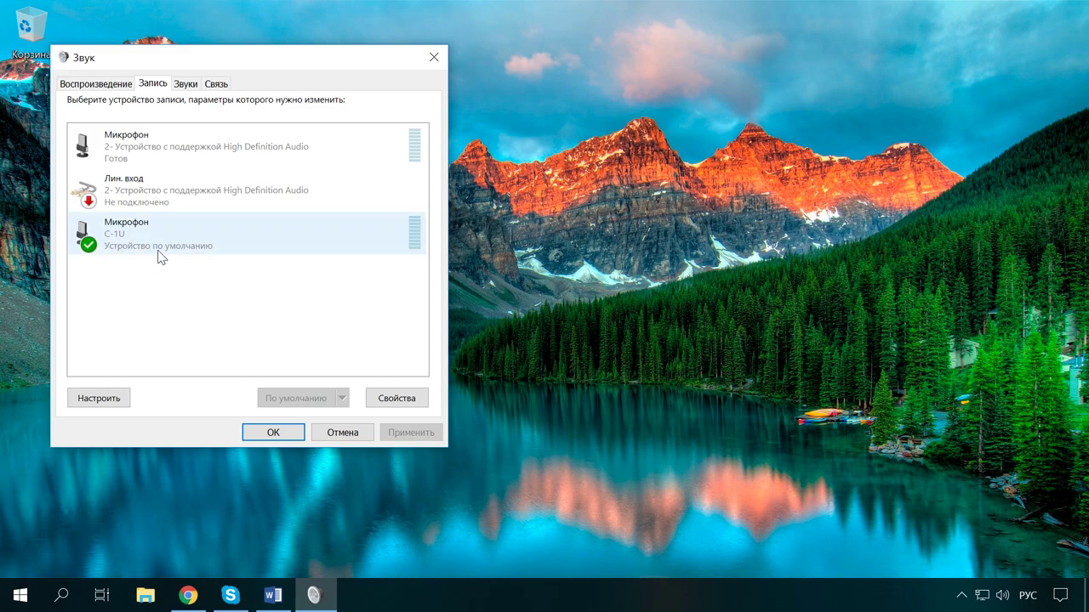
- In the C-1U microphone's properties, check its input level and stop applications from using the device in exclusive mode
click(406, 396)
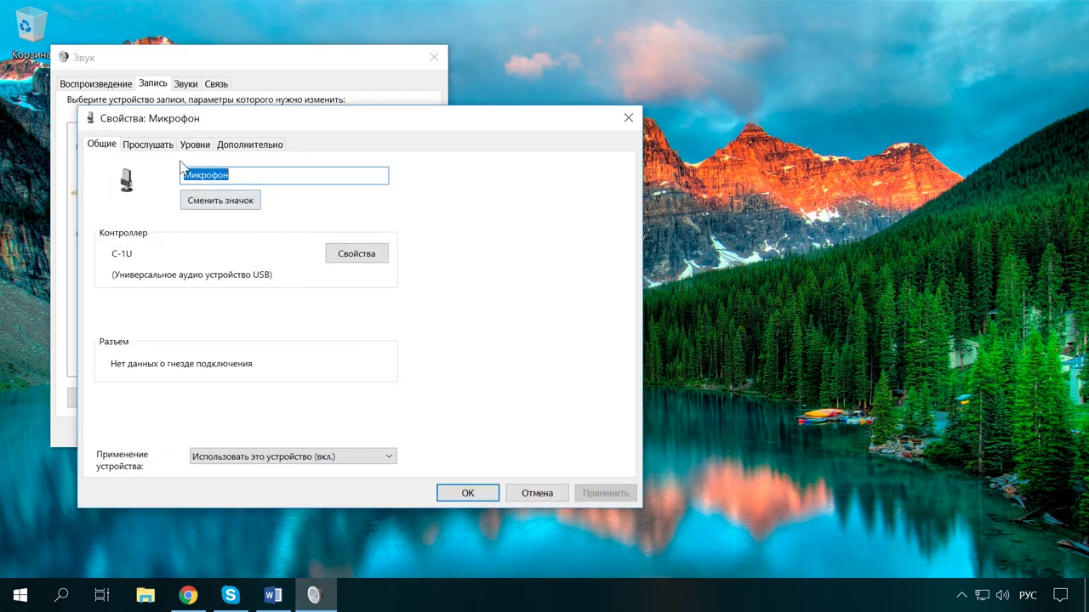
click(198, 146)
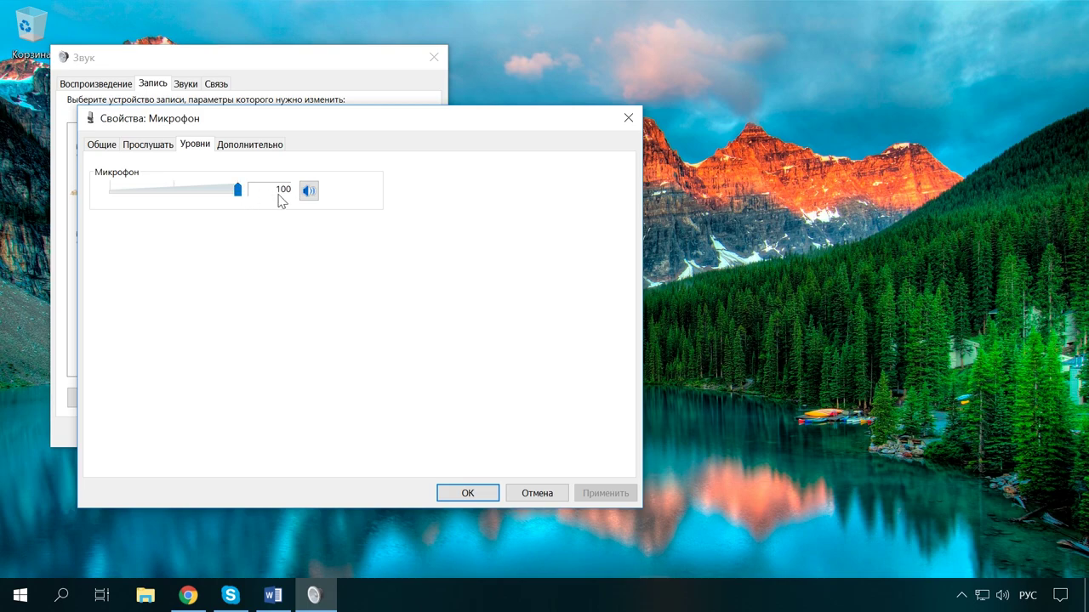
click(257, 145)
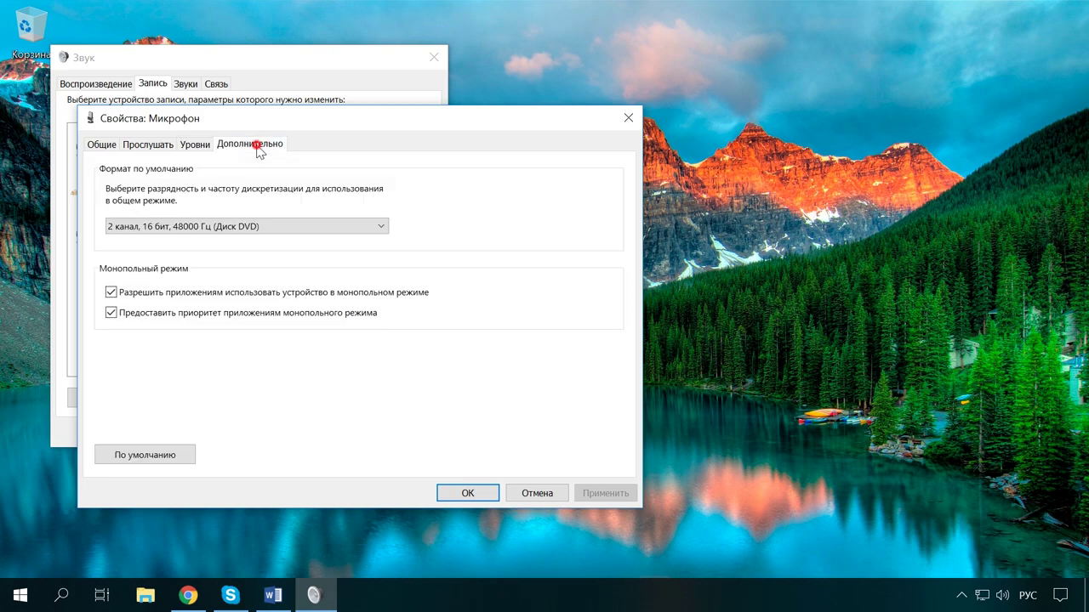
click(110, 292)
key(Return)
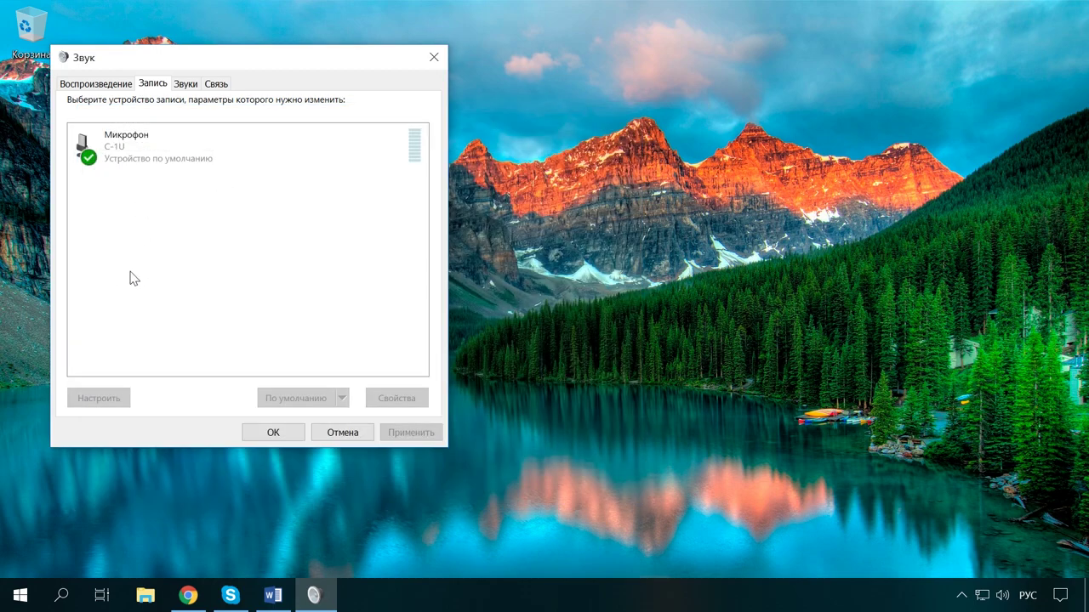
- Show disabled and disconnected devices in the list of recording devices
right_click(221, 178)
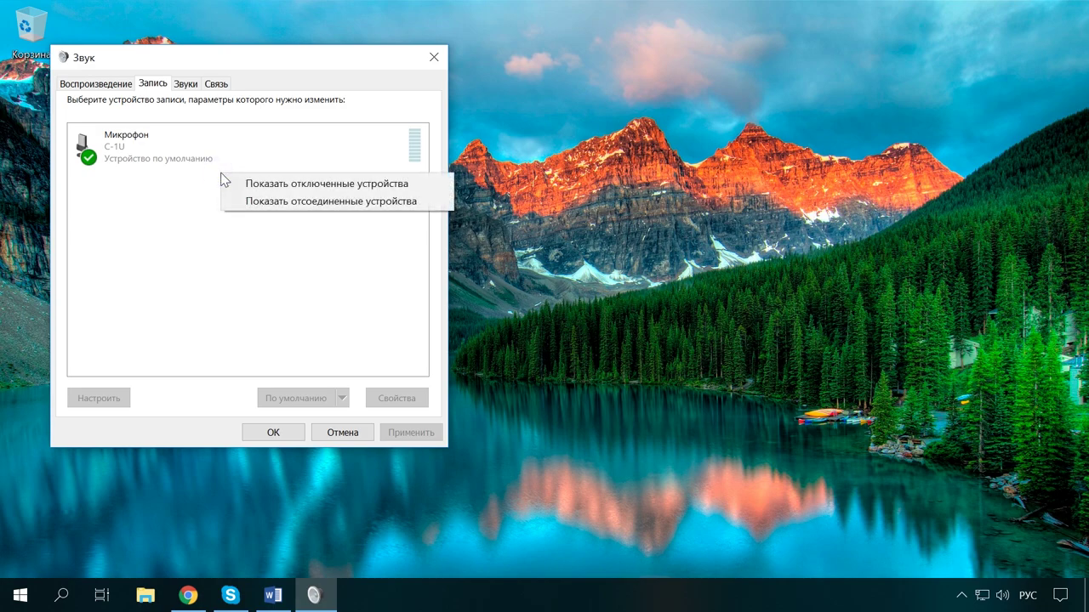
click(327, 183)
right_click(234, 243)
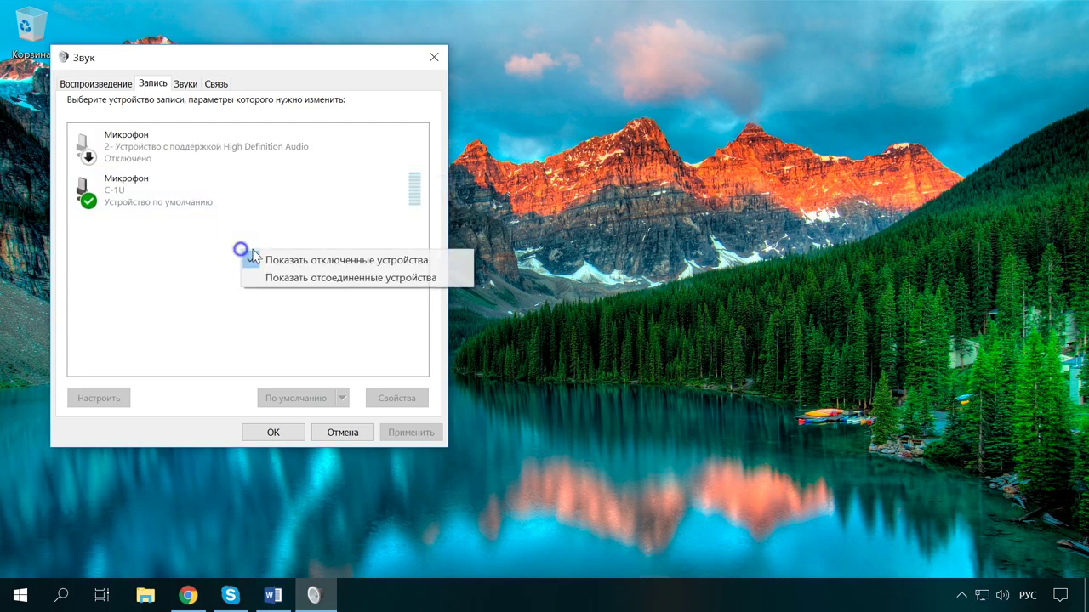
click(333, 279)
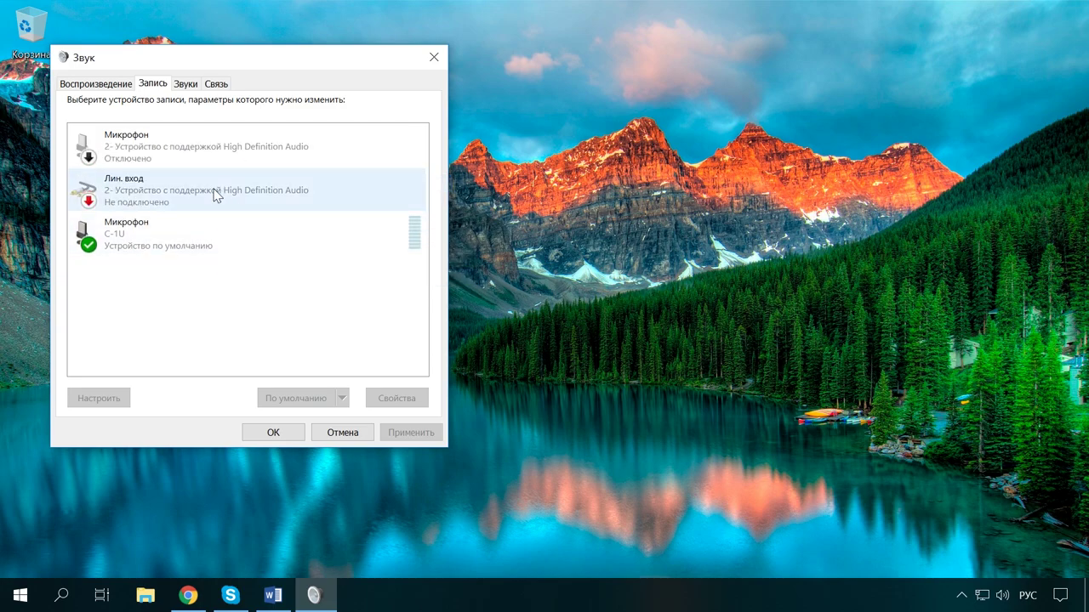
- Enable the disabled High Definition Audio microphone and close the Sound dialog
right_click(139, 150)
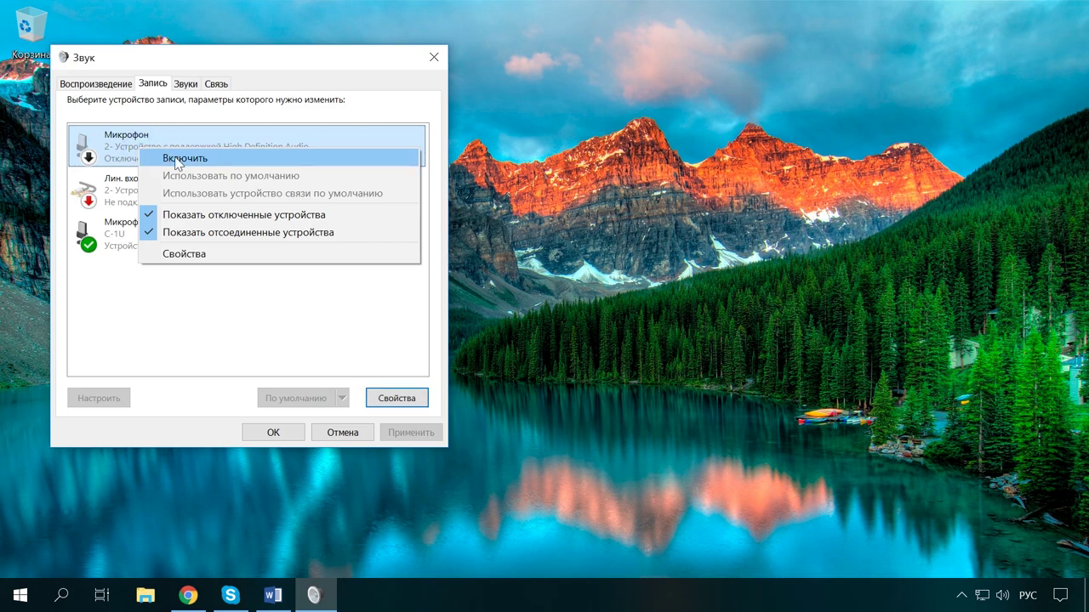
click(201, 159)
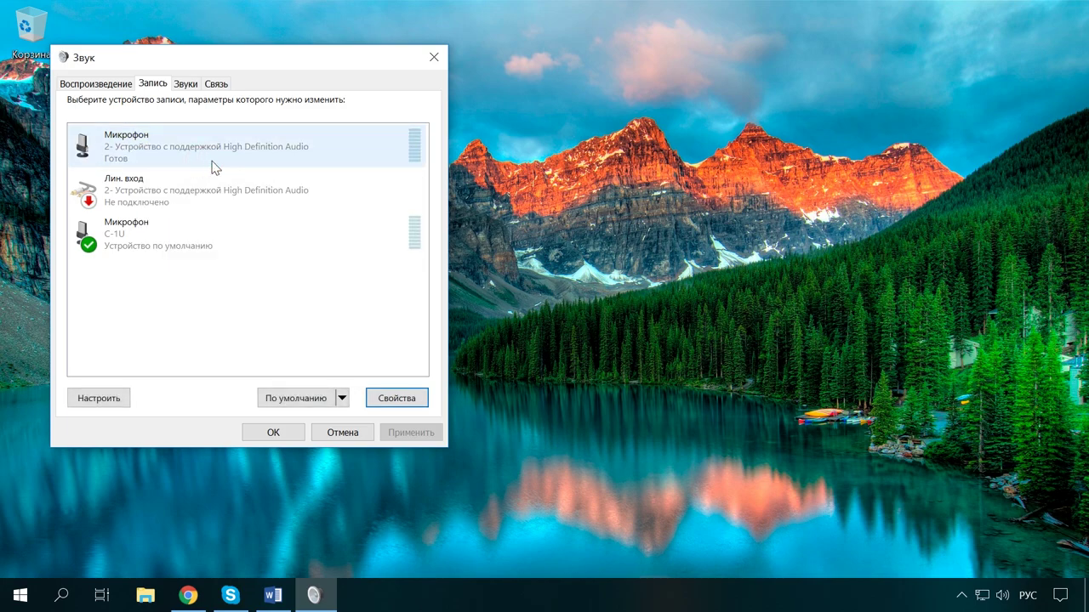
click(434, 59)
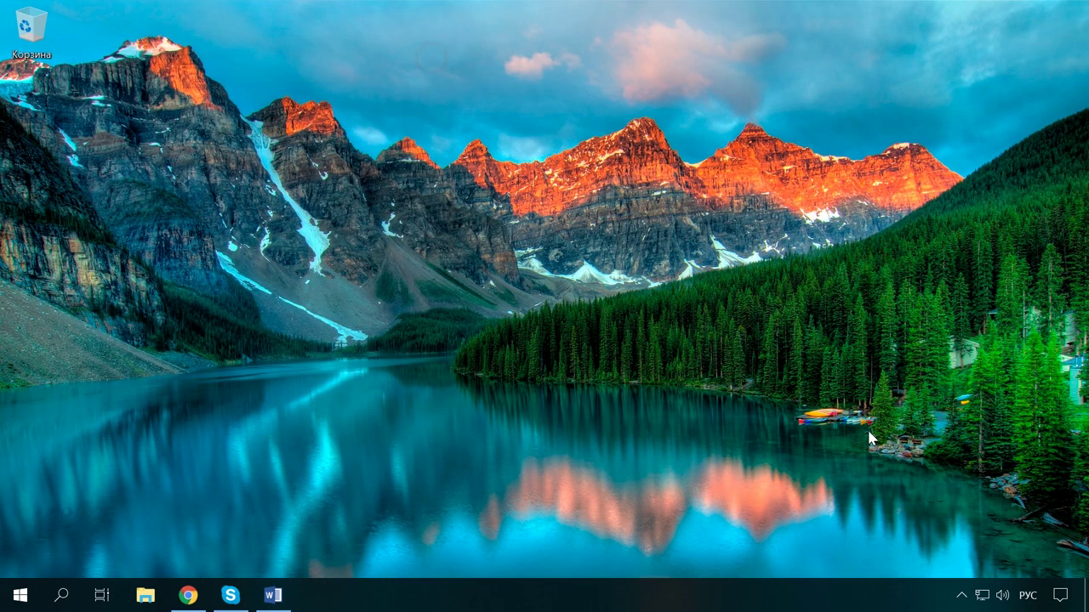
- Open Device Manager in a maximized window and expand the audio inputs and outputs category
right_click(20, 596)
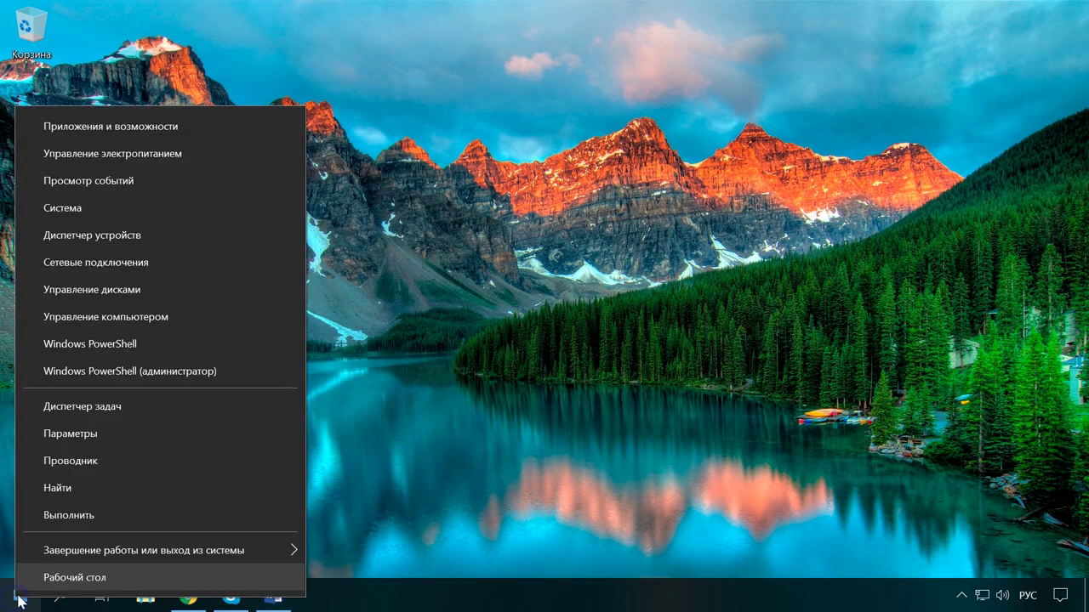
click(120, 244)
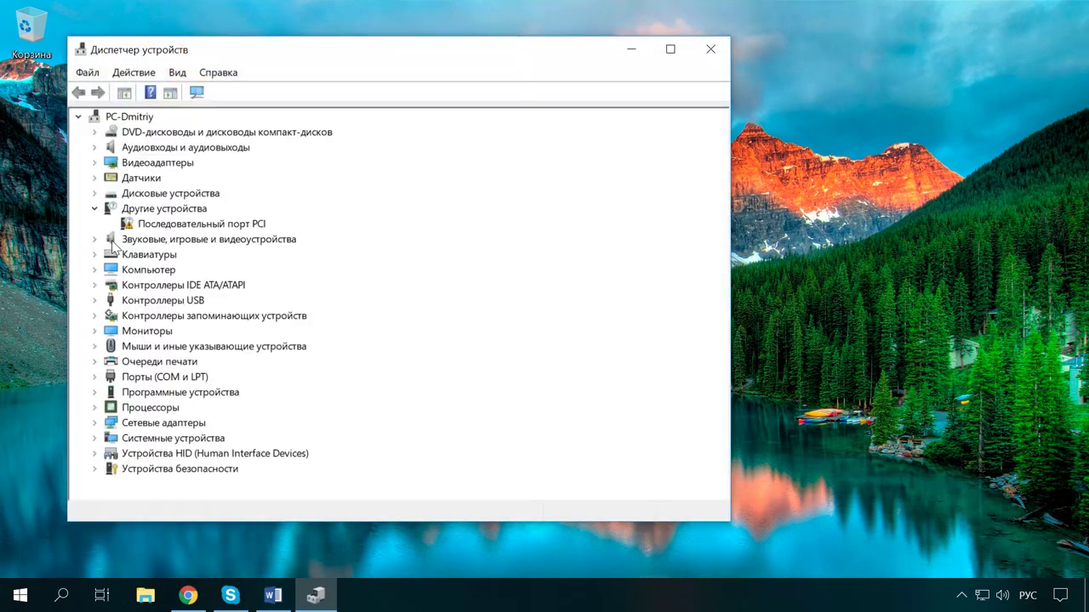
click(671, 48)
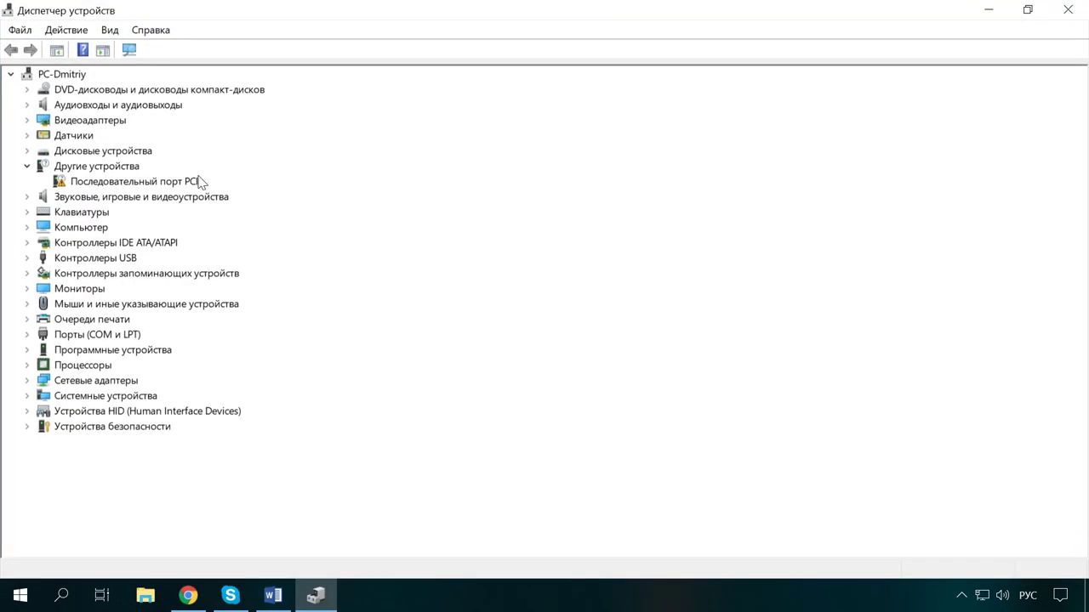
click(143, 106)
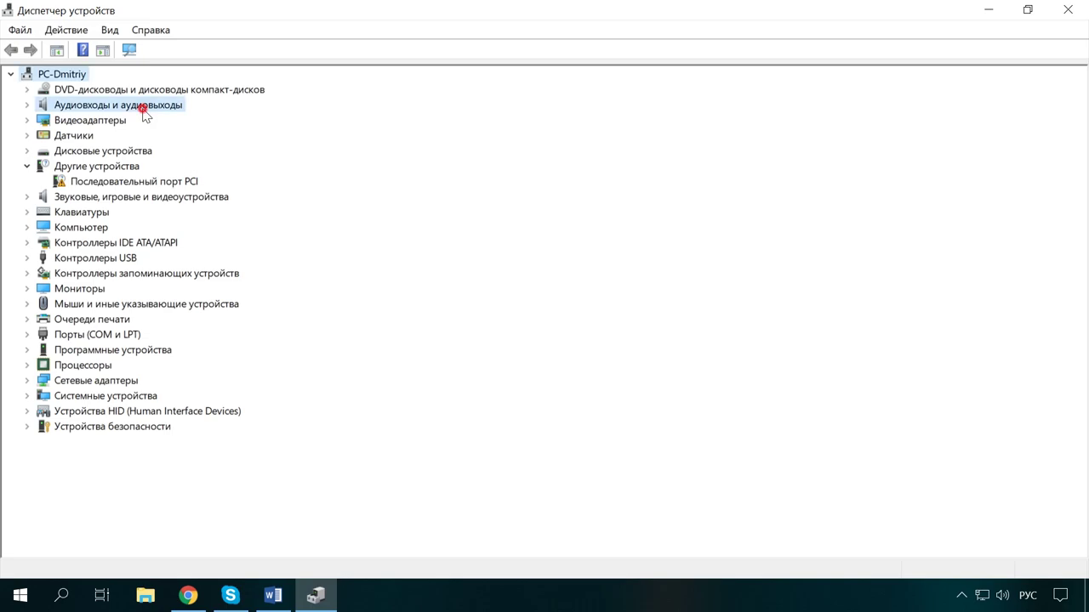
click(25, 105)
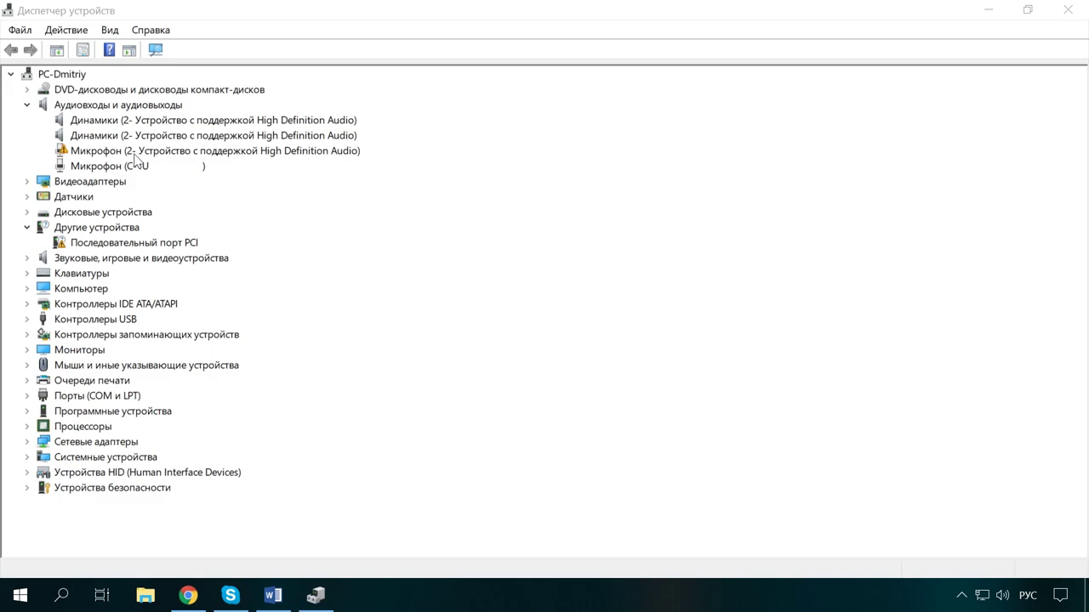
- Uninstall the High Definition Audio microphone from the audio inputs and outputs and scan for hardware changes
right_click(135, 156)
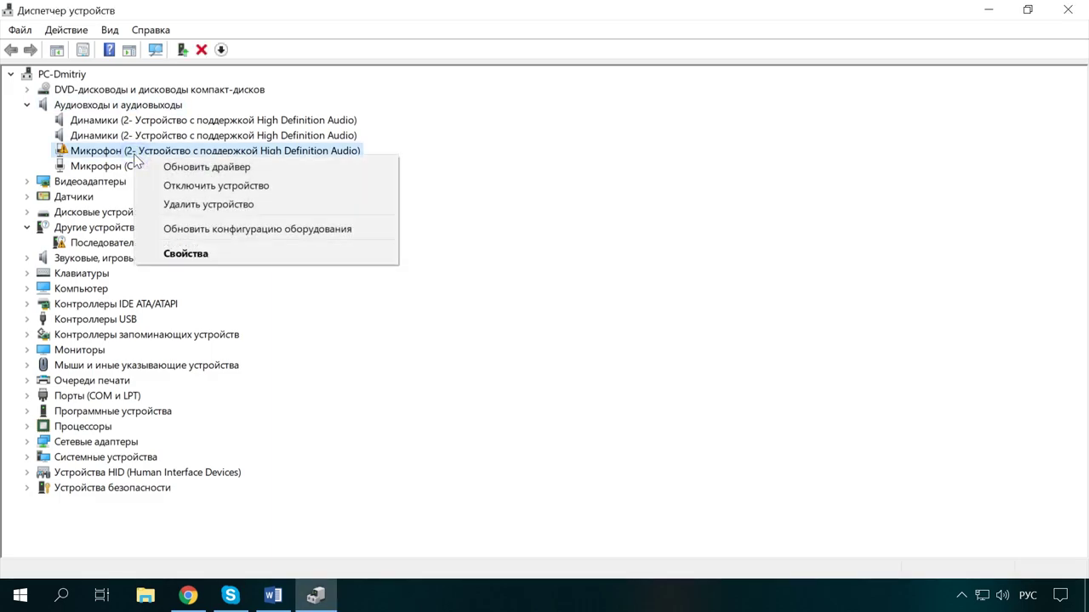
click(199, 209)
click(575, 364)
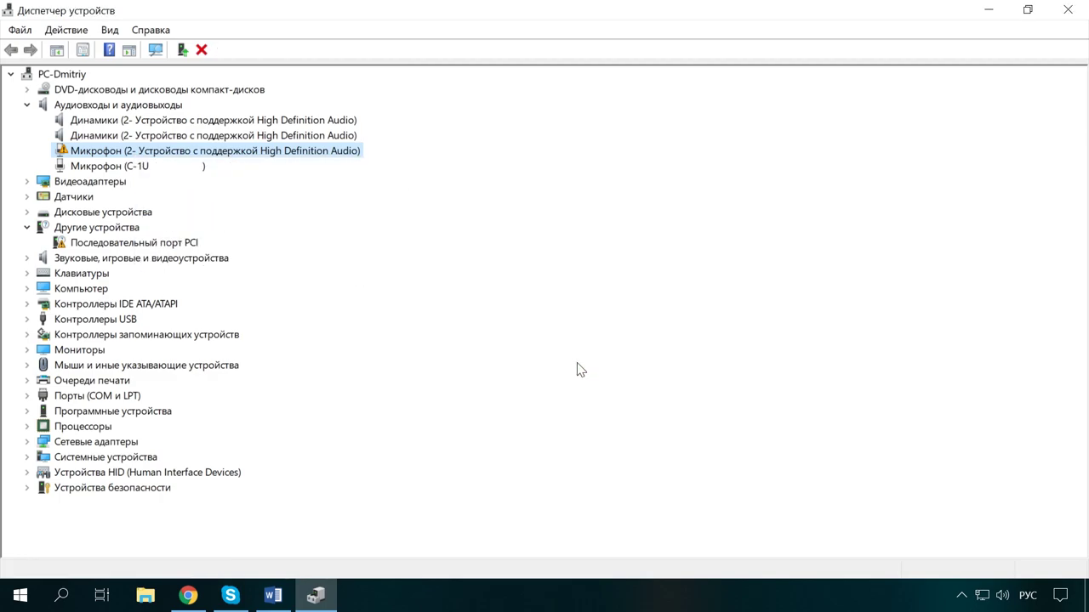
click(68, 30)
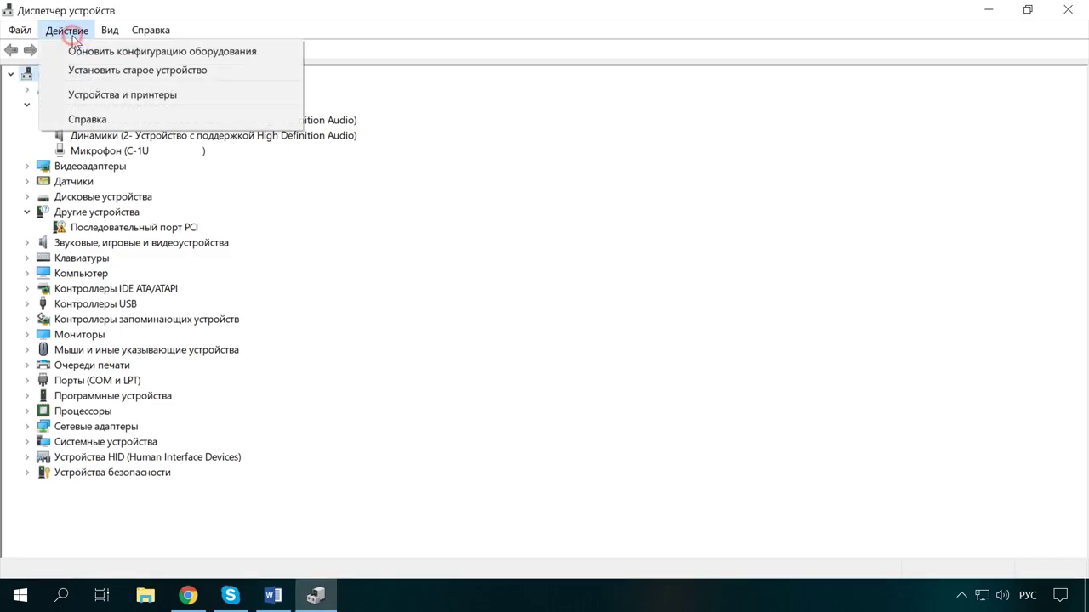
click(201, 56)
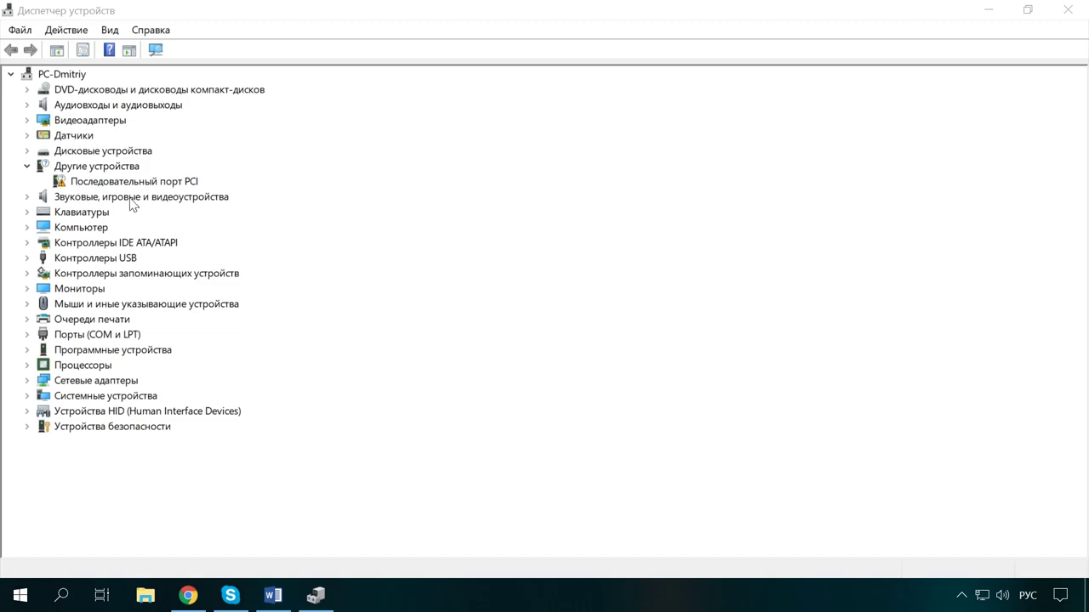
- Uninstall the first High Definition Audio device under sound, game and video devices and scan for hardware changes
click(27, 196)
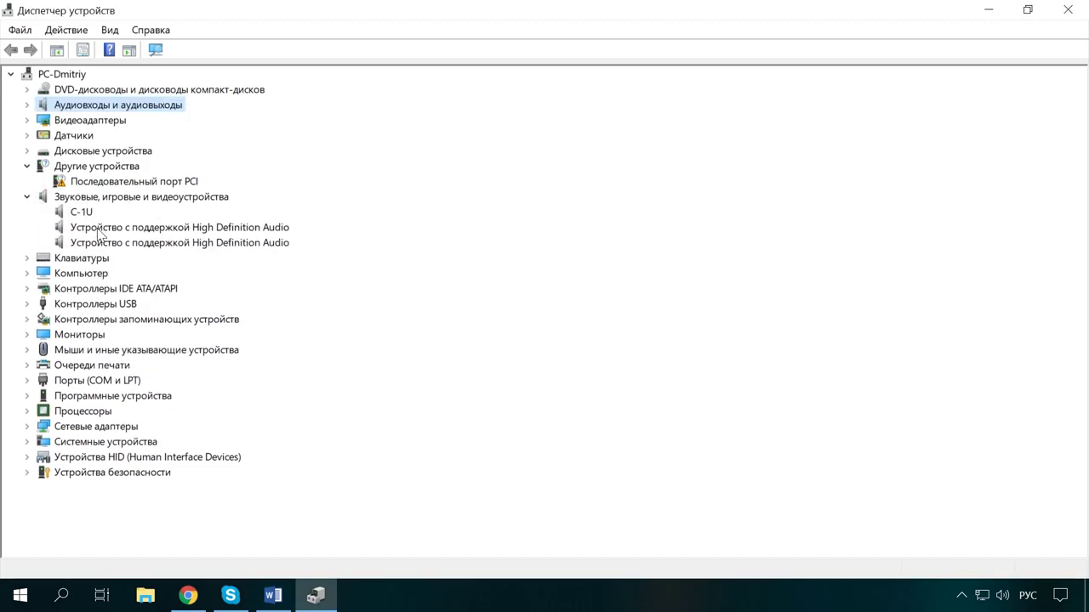
click(148, 230)
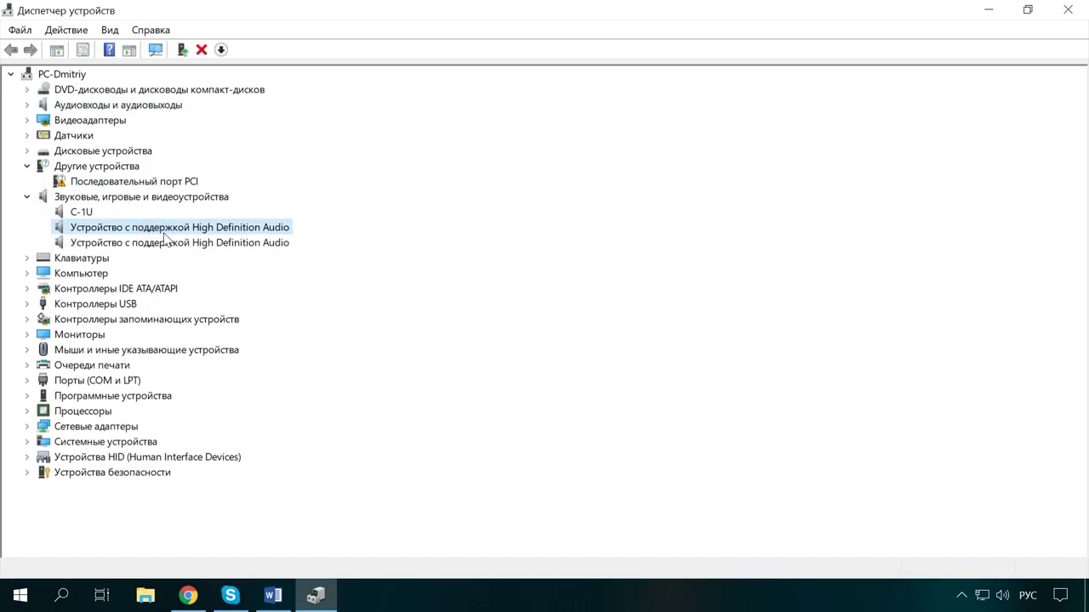
right_click(164, 235)
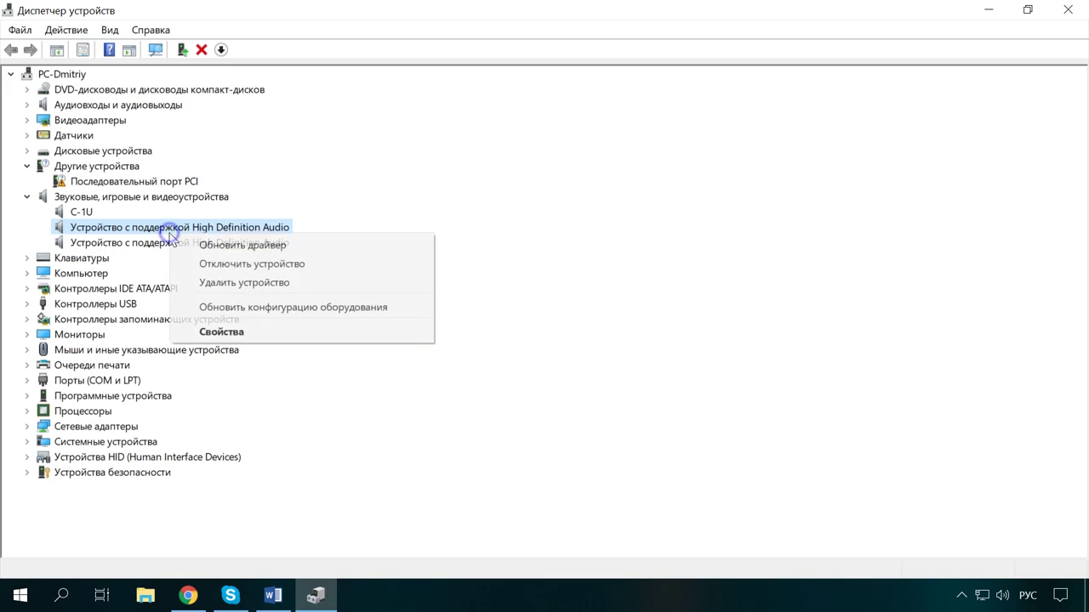
click(253, 284)
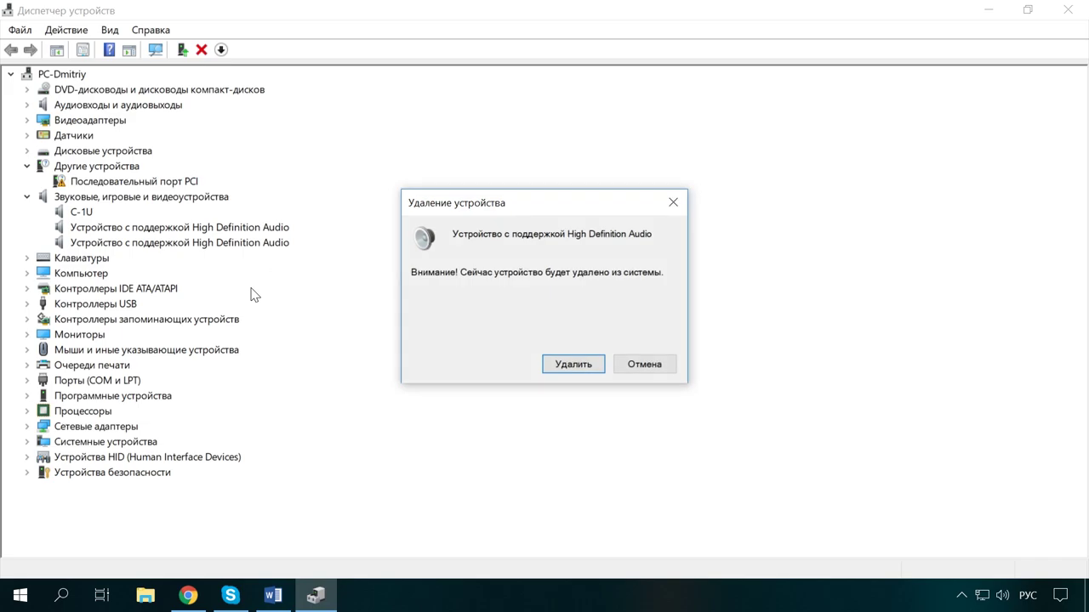
click(573, 364)
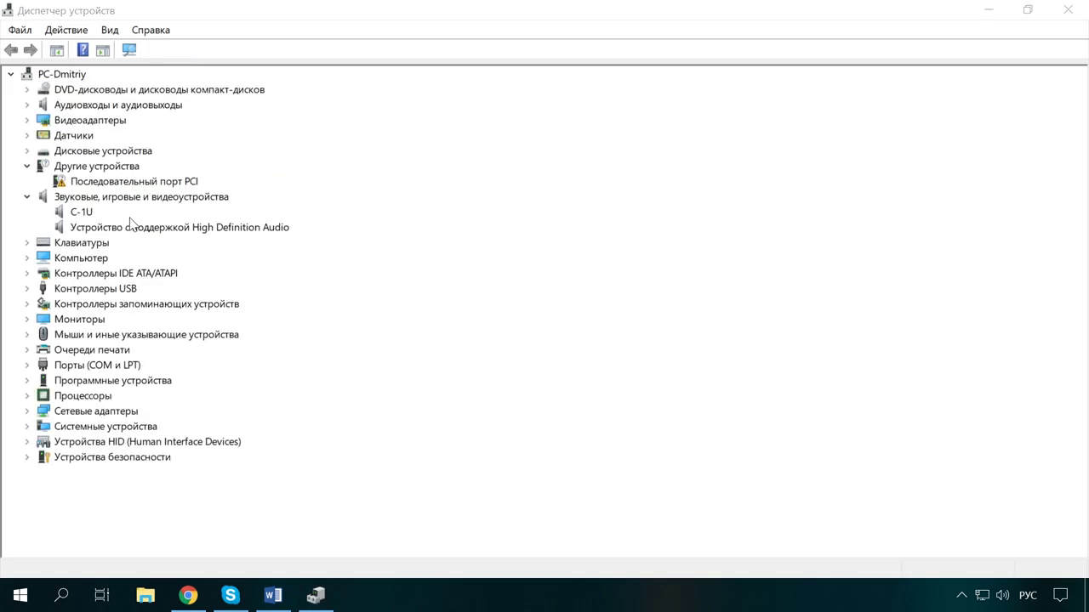
click(65, 32)
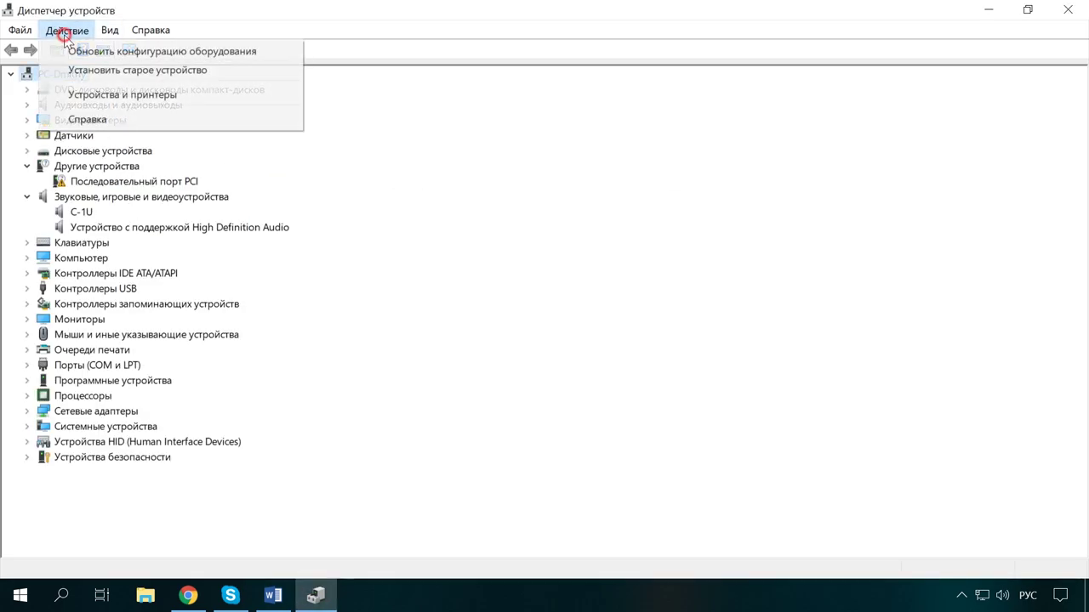
click(189, 52)
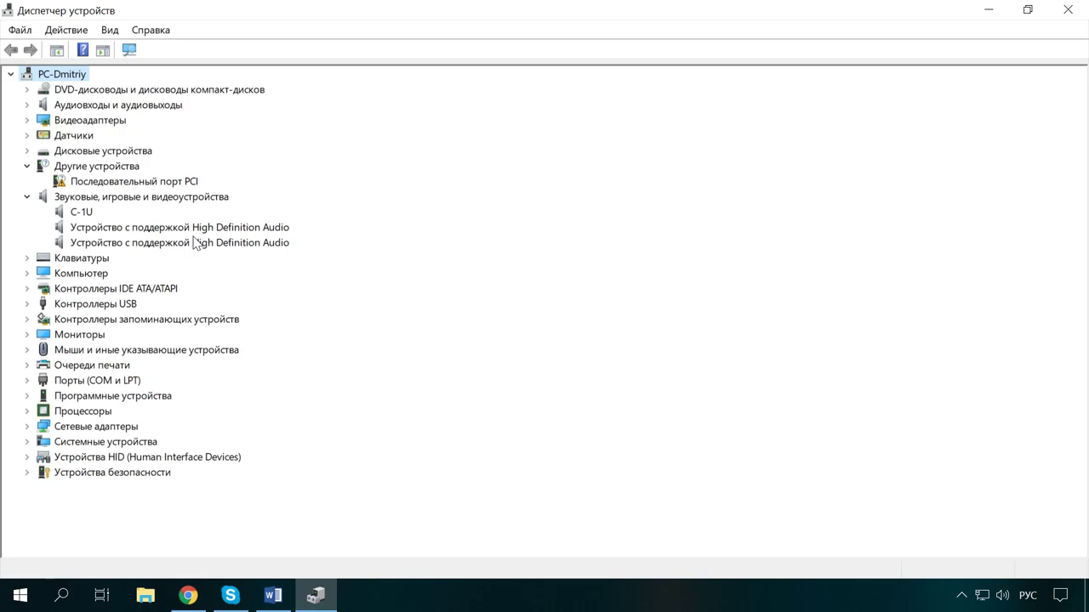
- Close Device Manager, switch to Chrome and find the Realtek Audio driver for the selected operating system on the ASUS Z97-PRO support page
click(1068, 10)
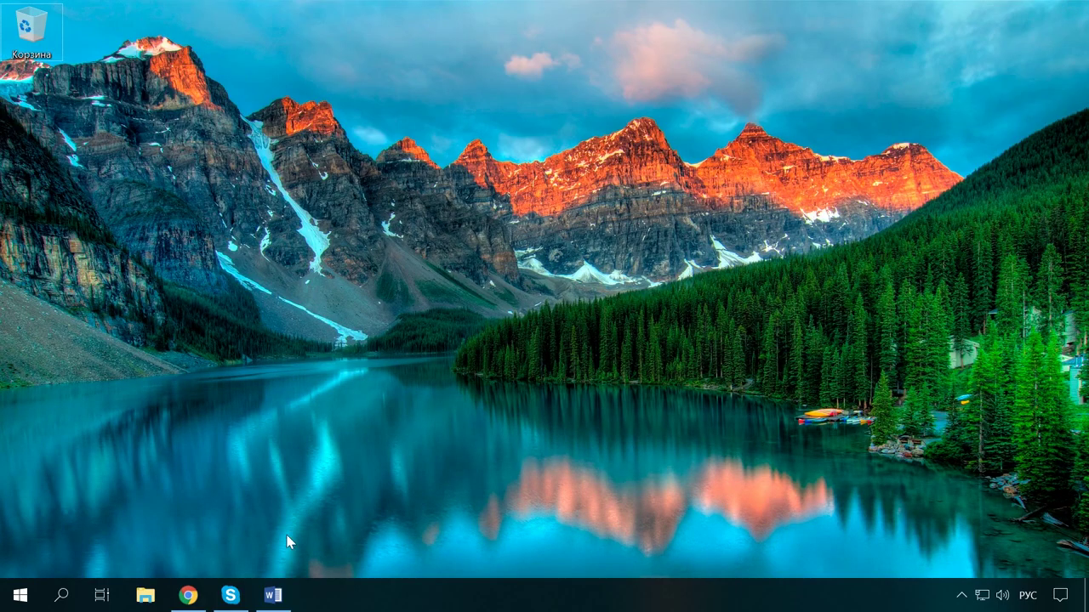
click(188, 594)
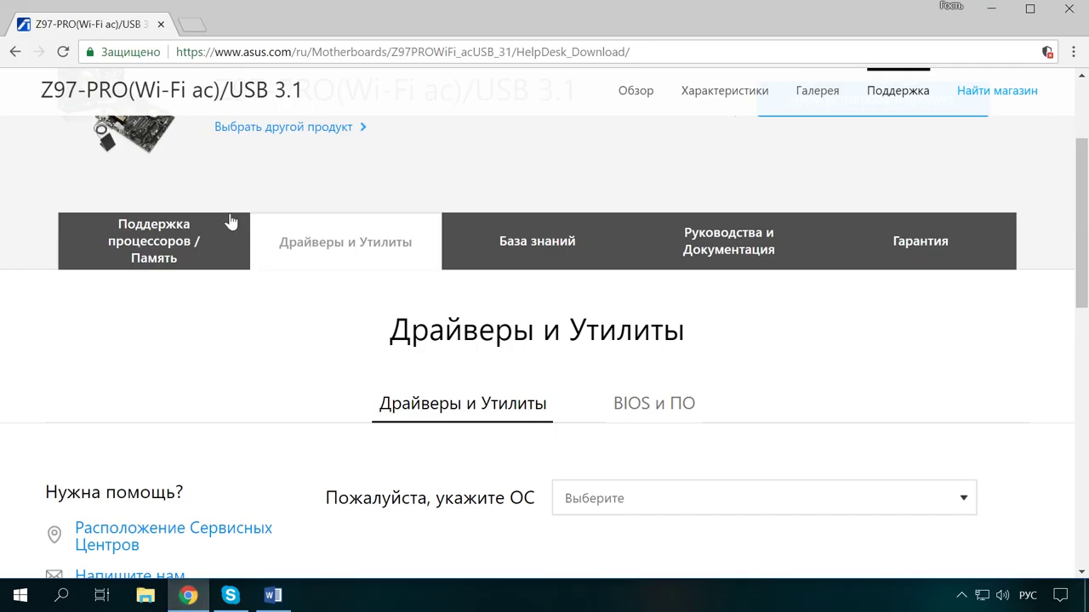
click(841, 502)
click(661, 307)
scroll(610, 457, down, 8)
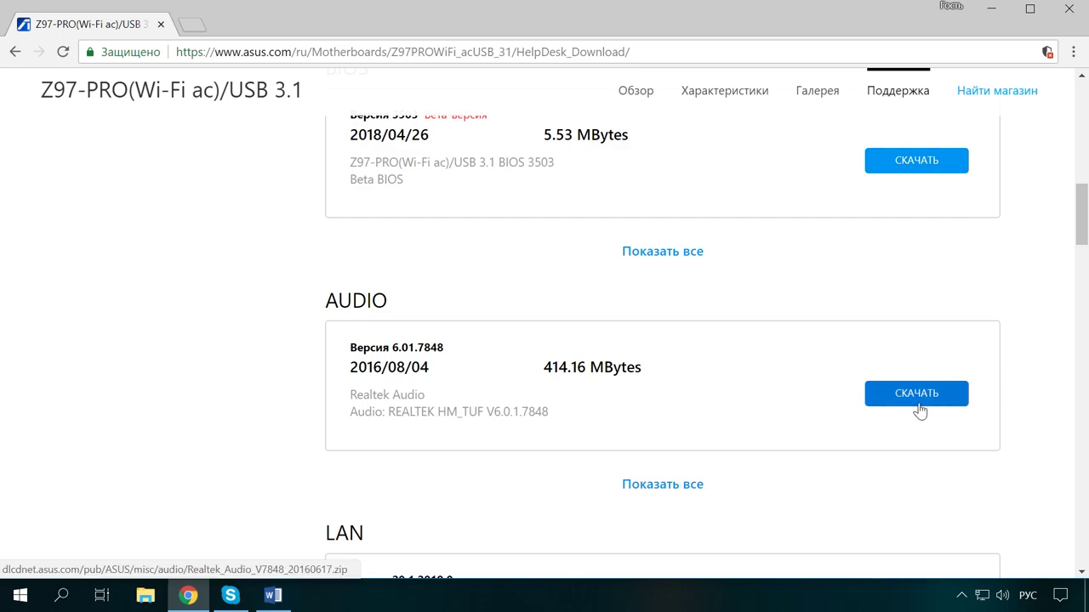
scroll(919, 408, up, 10)
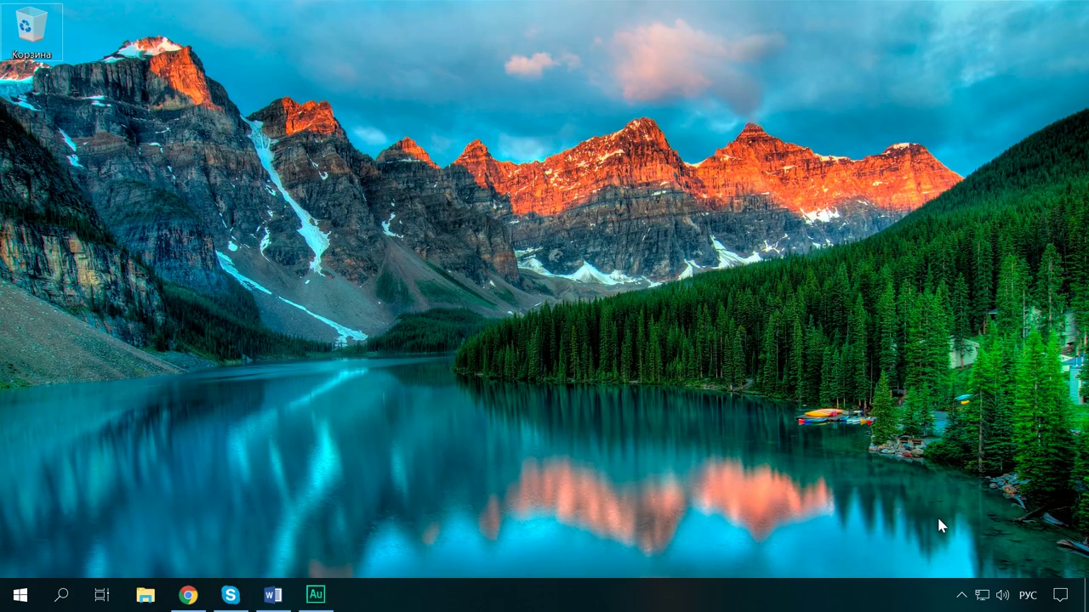
- Check which microphone is the default recording device in the Sound dialog and close it
right_click(1001, 596)
click(906, 551)
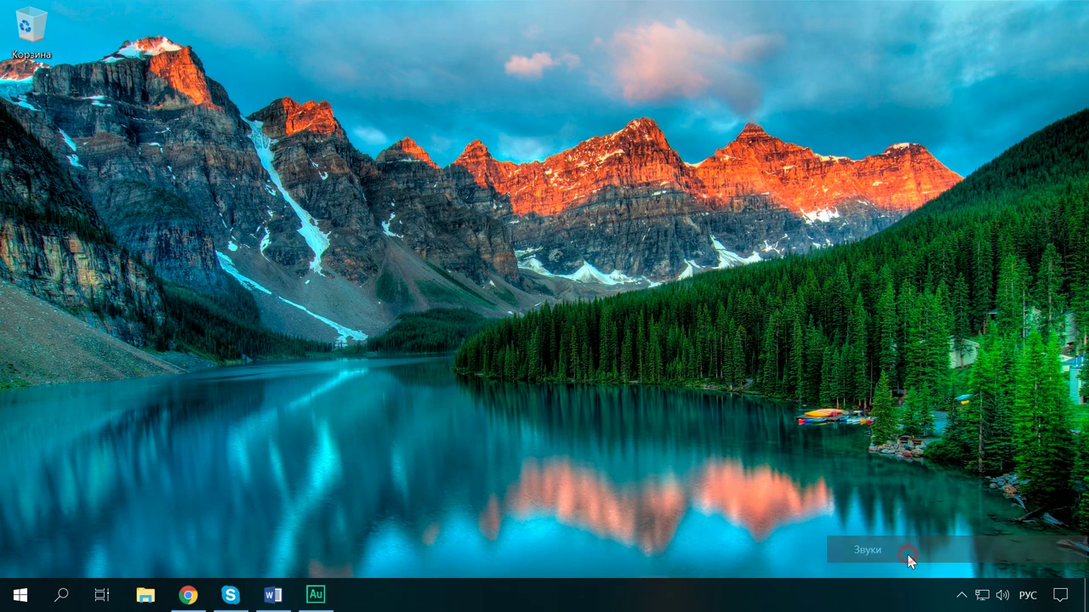
click(158, 99)
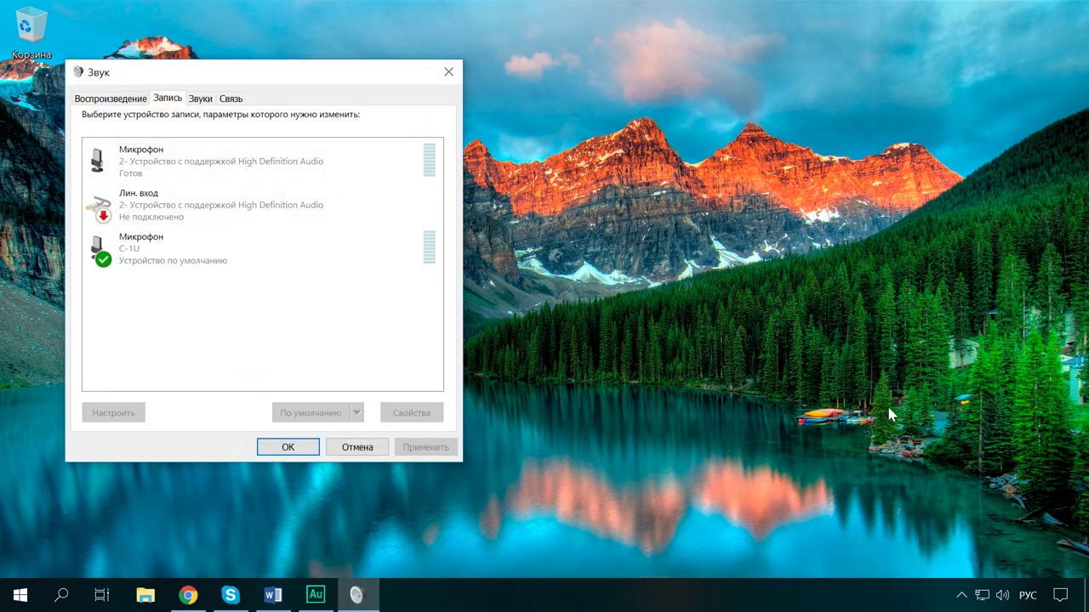
click(834, 416)
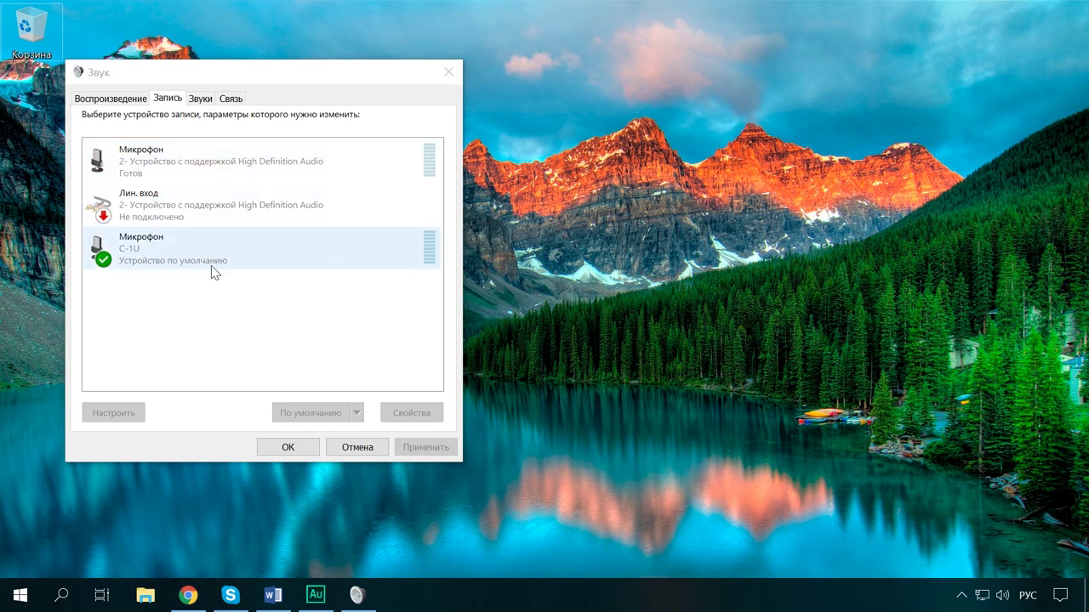
click(448, 75)
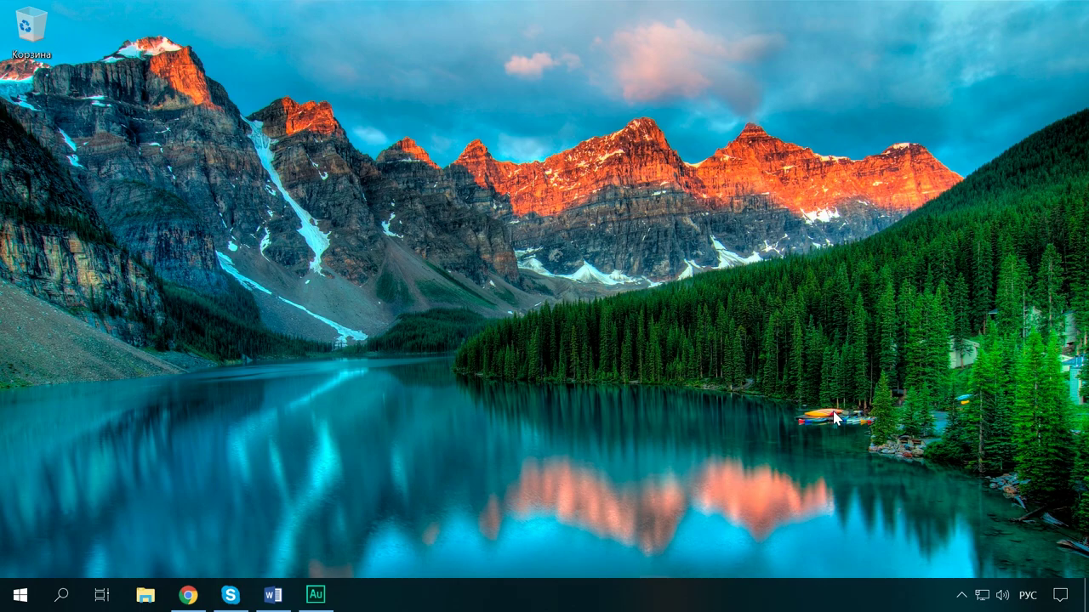
- Switch to Adobe Audition and set the default input in the audio hardware preferences to the C-1U microphone
click(316, 595)
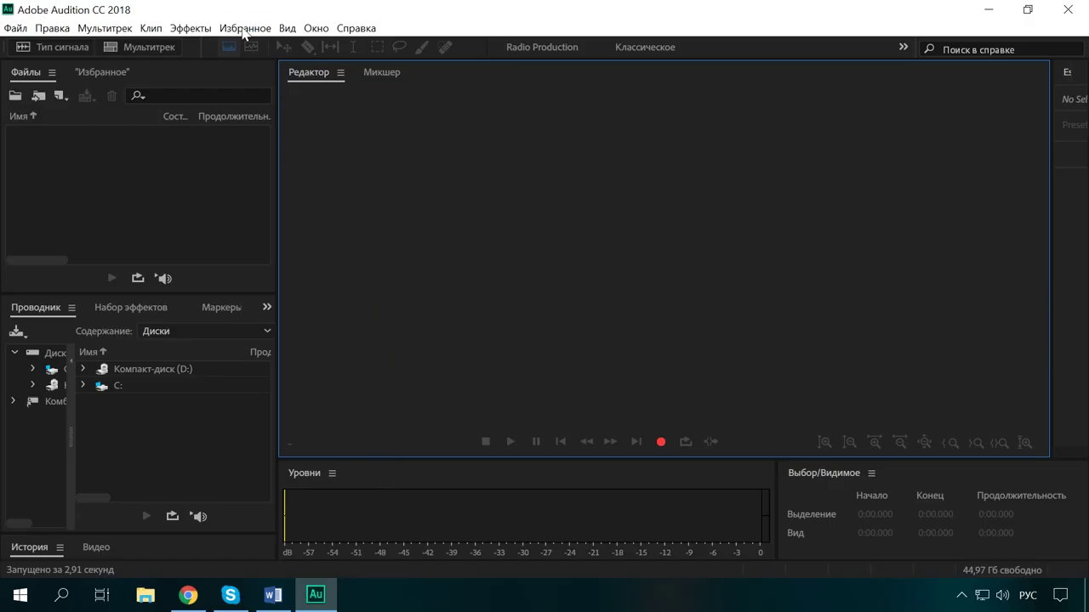
click(40, 31)
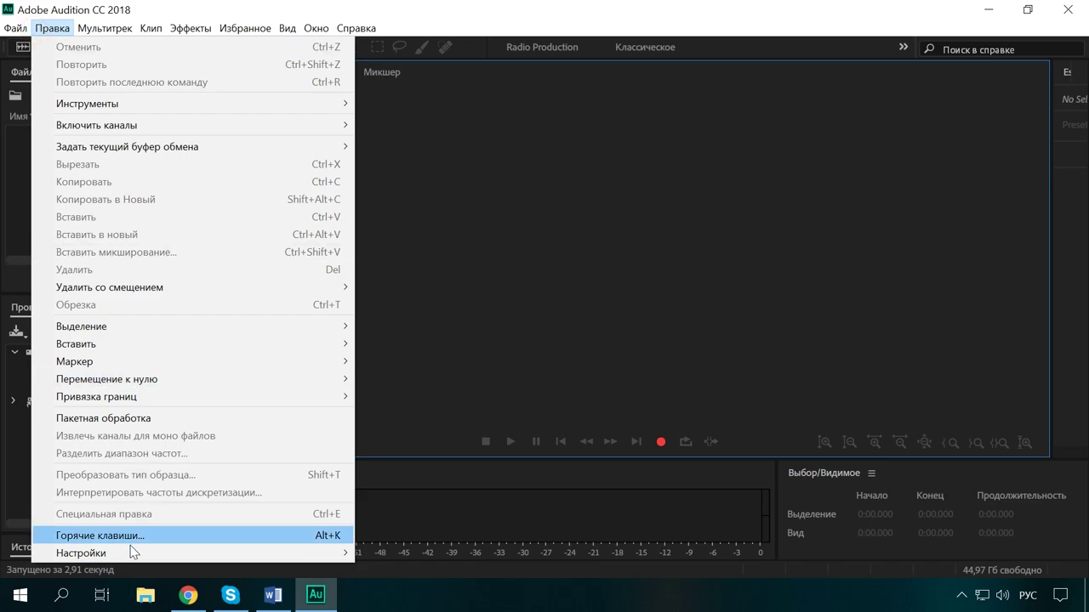
mouse_move(133, 552)
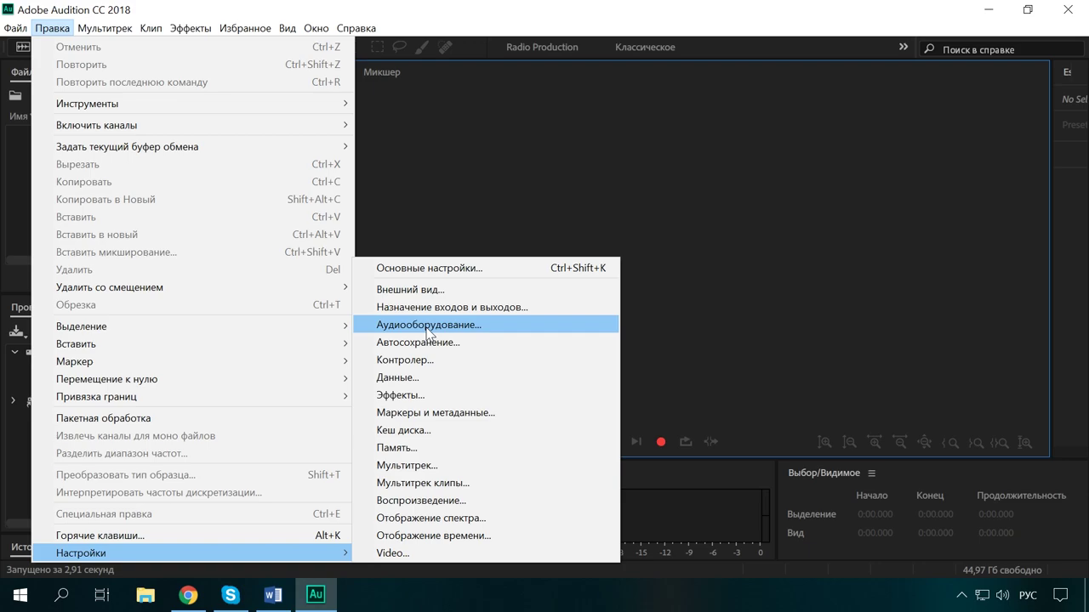
click(427, 329)
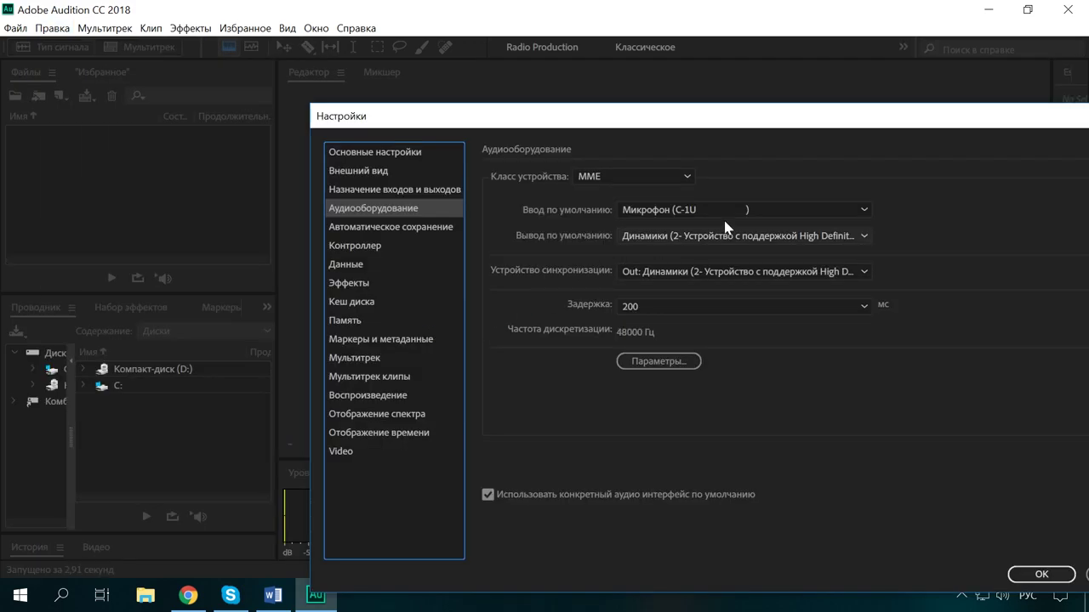
click(698, 213)
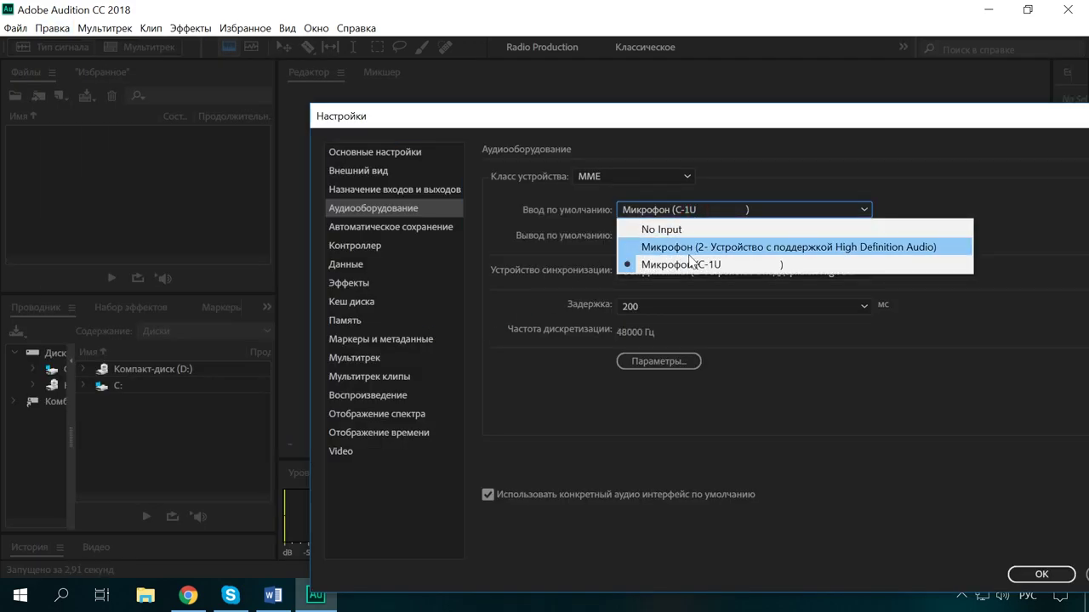
click(680, 264)
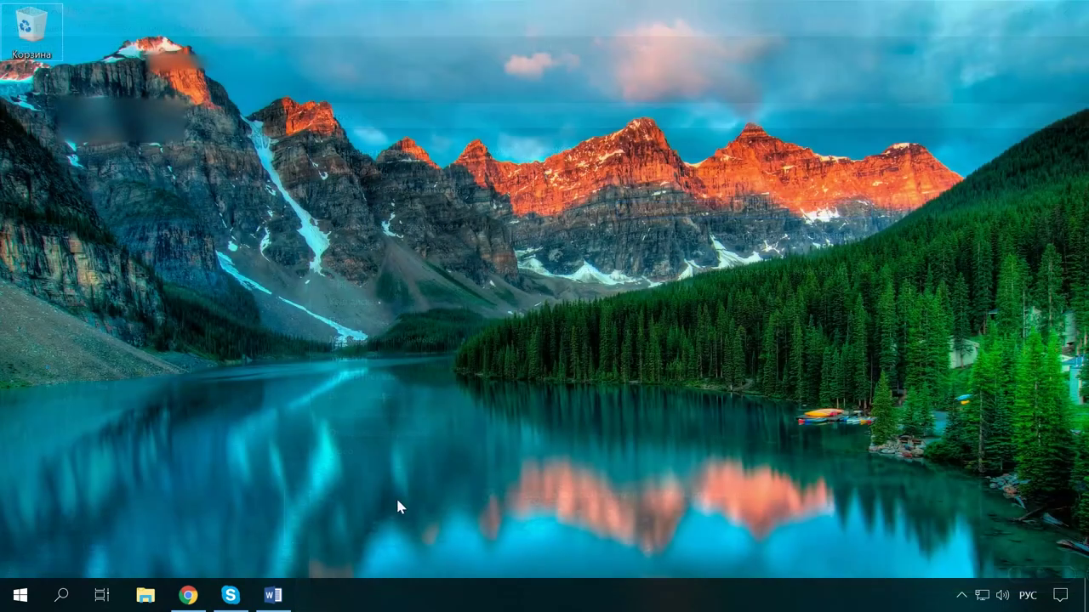
- Switch to Skype and open its audio settings
click(230, 595)
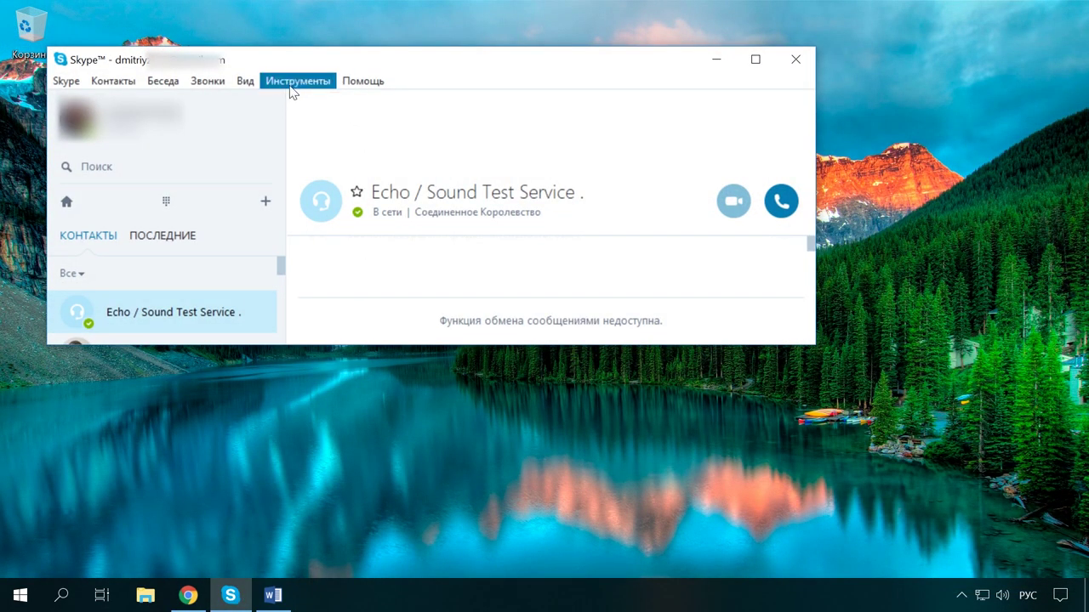
click(310, 85)
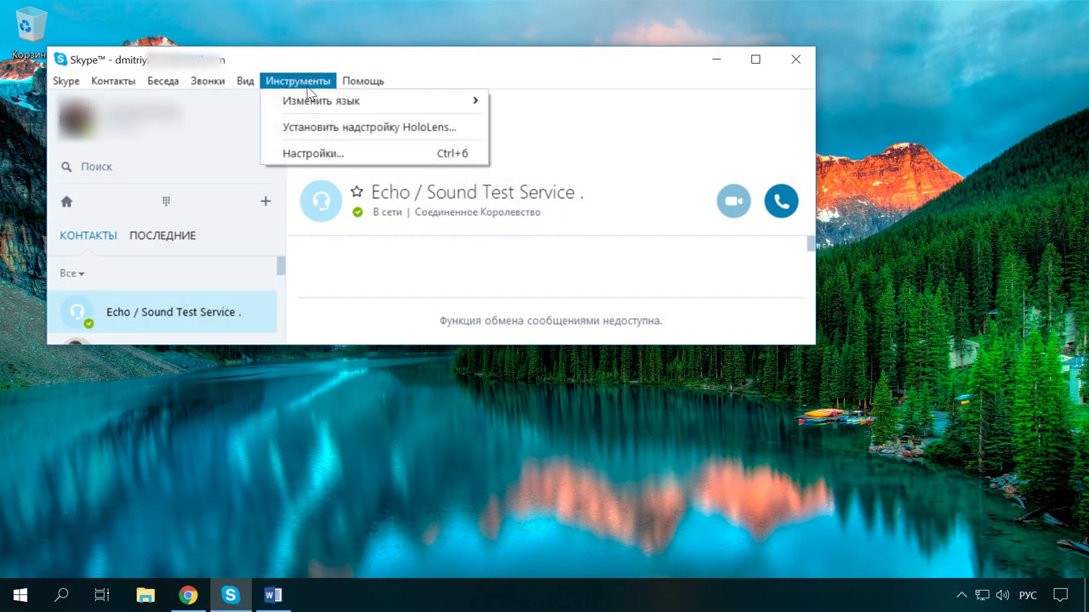
click(315, 154)
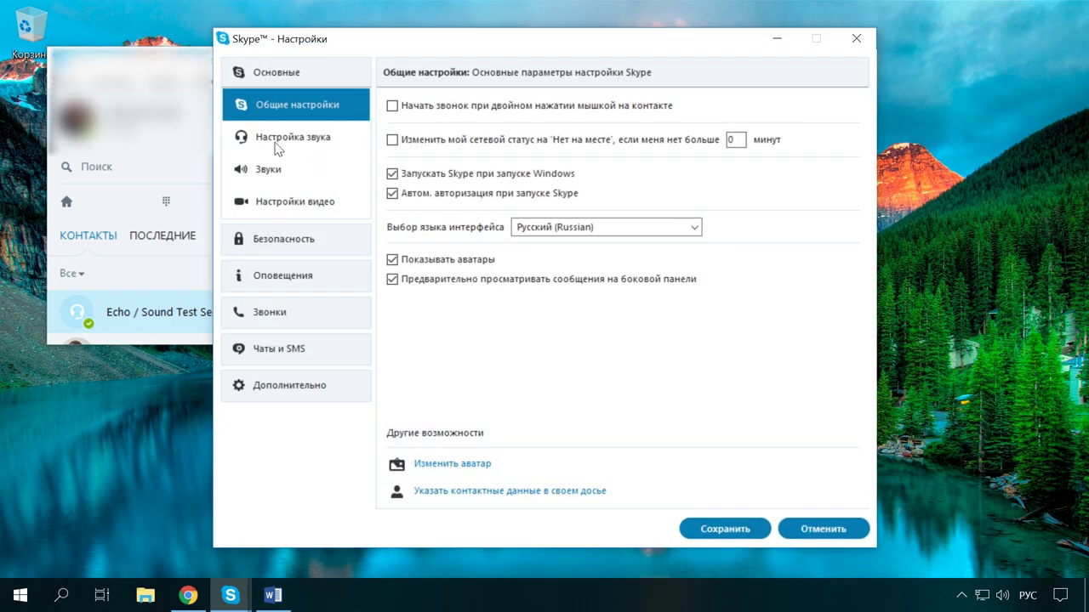
click(316, 144)
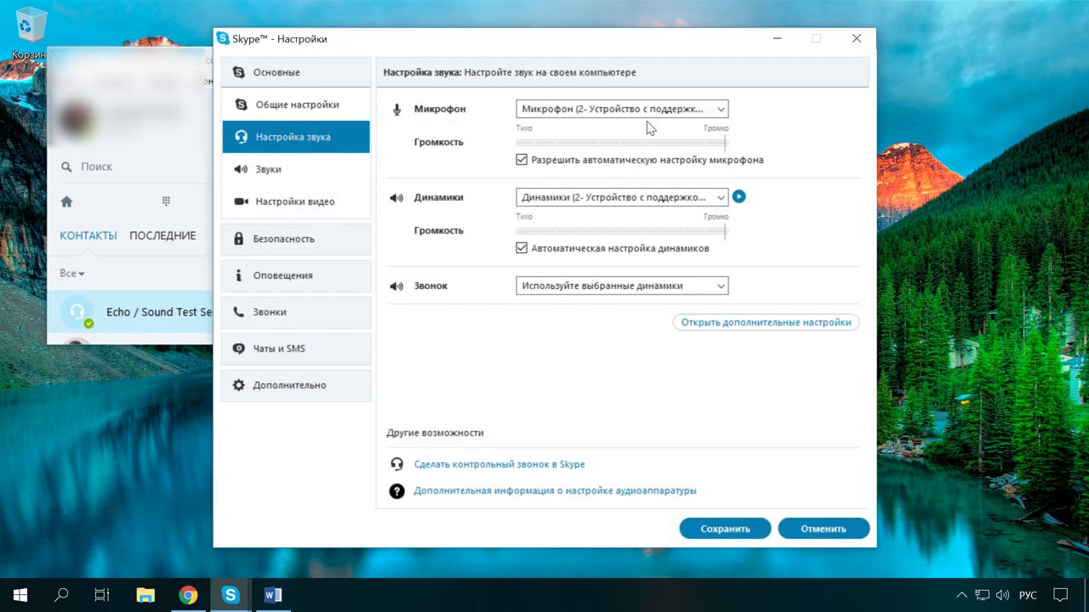
- Select the High Definition Audio device as the Skype microphone, toggle automatic microphone adjustment and save the settings
click(706, 109)
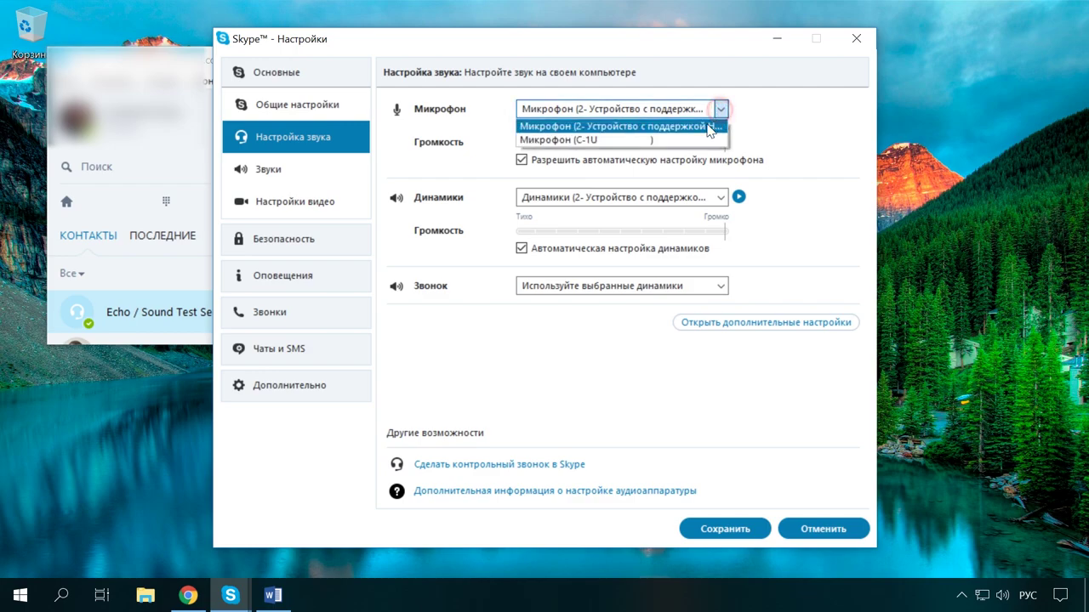
click(624, 128)
click(521, 160)
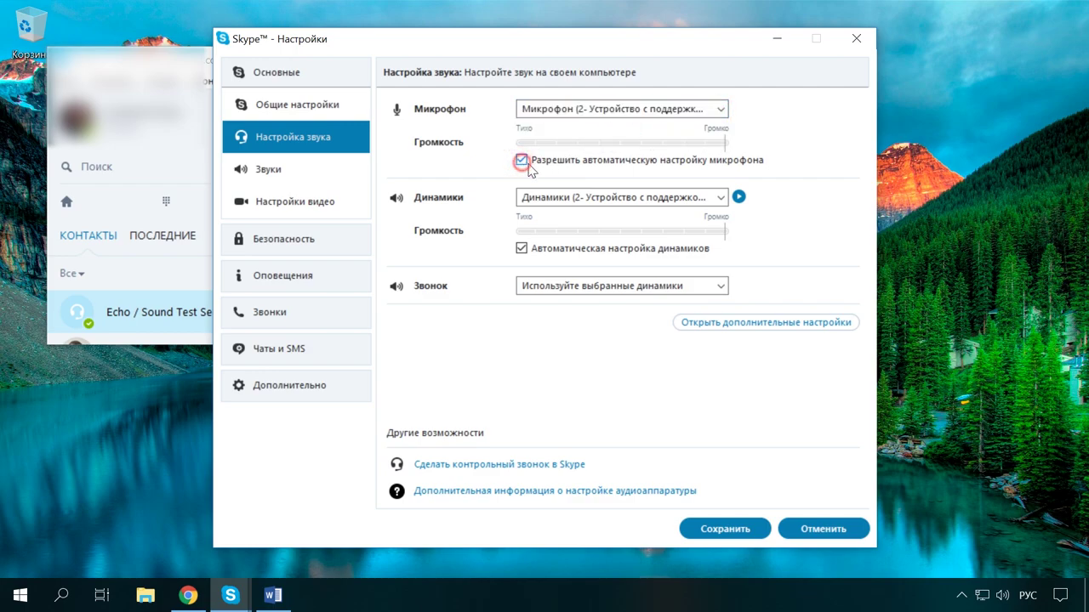
click(734, 533)
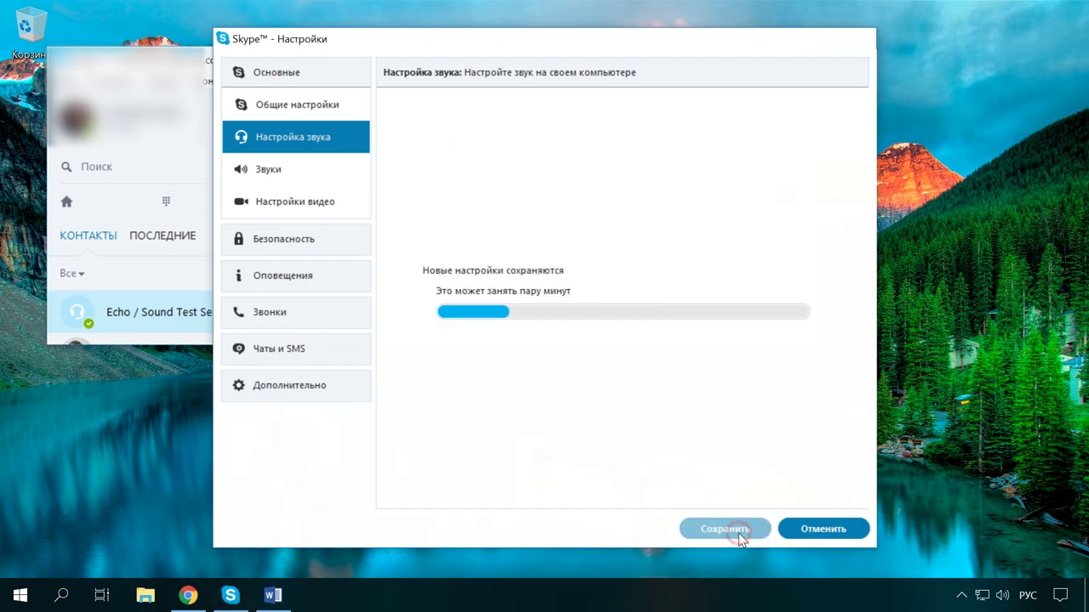